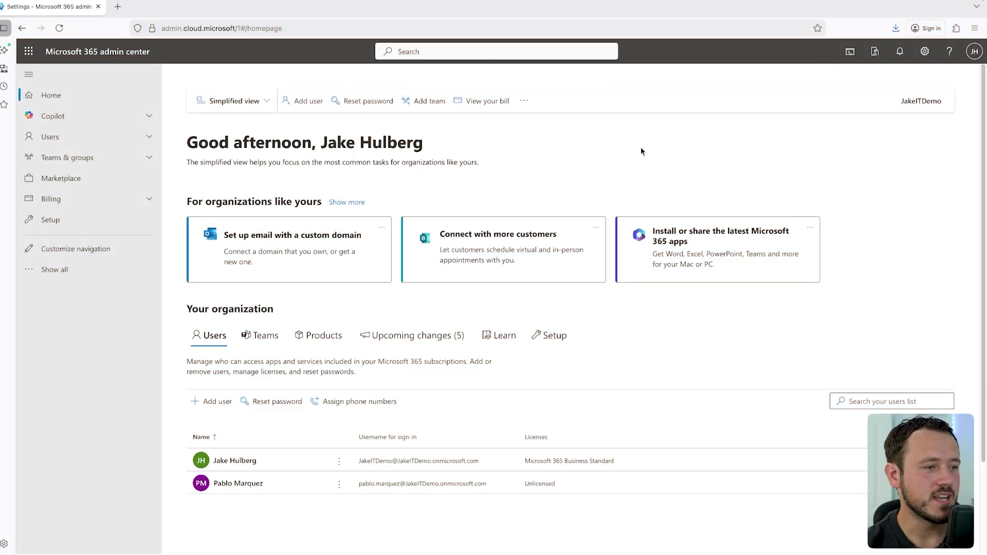
# Step: Reload admin.microsoft.com and expand Show all to list every admin section and linked admin center
pyautogui.hotkey('ctrl', 'l')
pyautogui.write('admin.microsof')
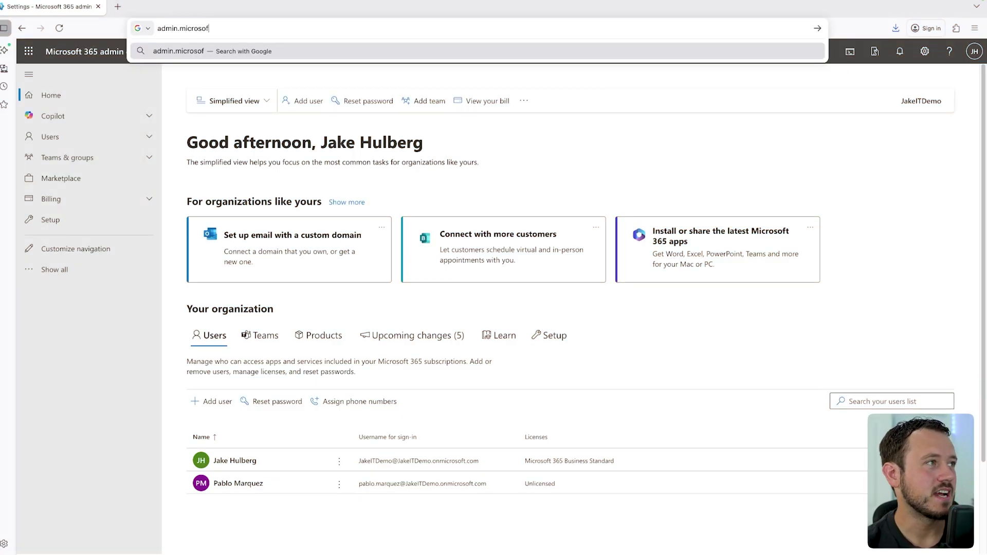
pyautogui.write('t/?#/homepage')
pyautogui.press('Return')
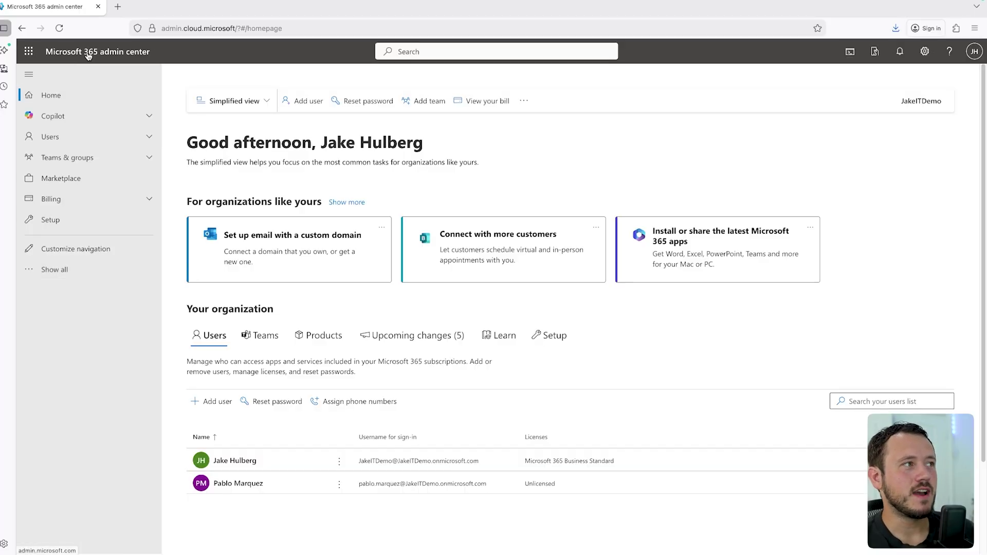
pyautogui.click(70, 271)
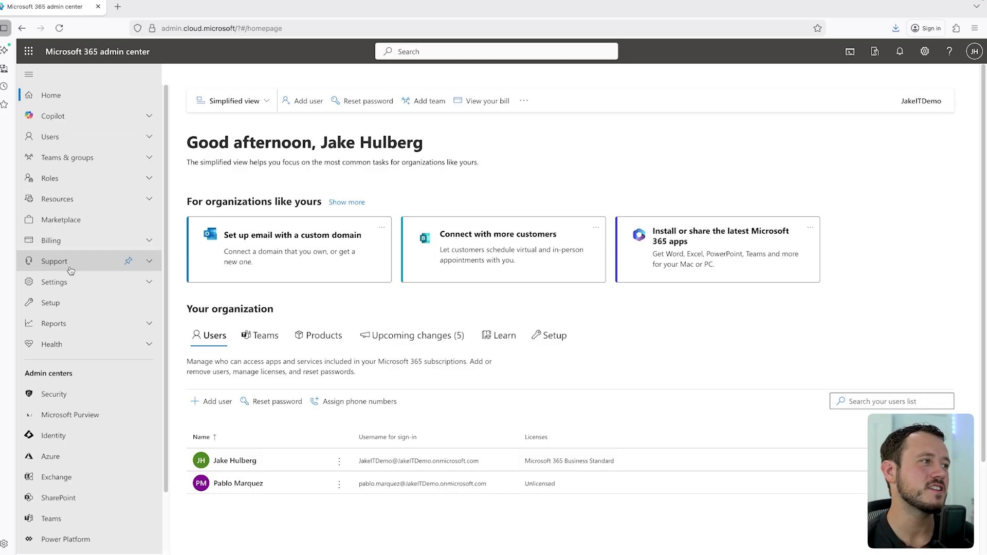
pyautogui.scroll(-1, 77, 288)
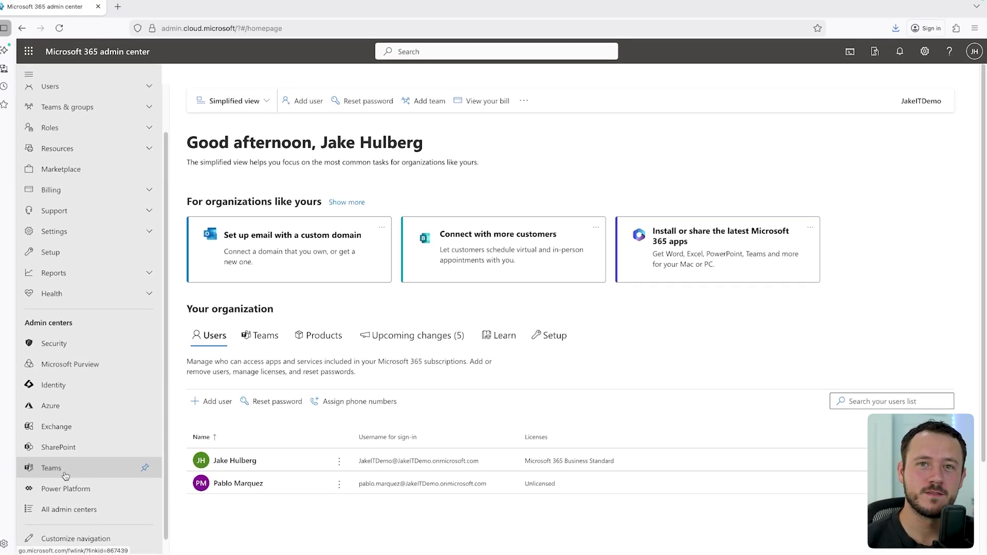
pyautogui.scroll(2, 103, 360)
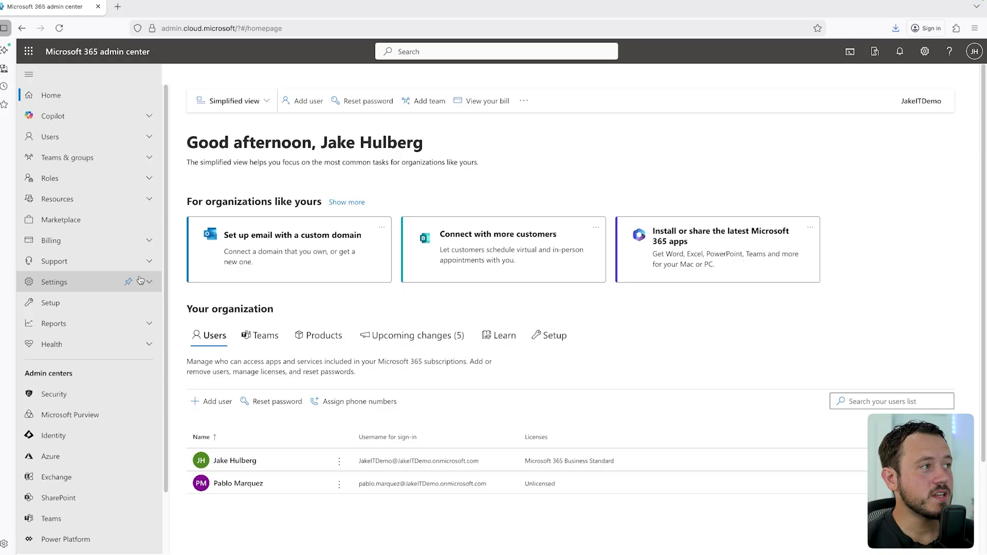
# Step: Open Users > Active users, then expand Teams & groups, Roles and Billing in the navigation
pyautogui.click(98, 139)
pyautogui.click(120, 153)
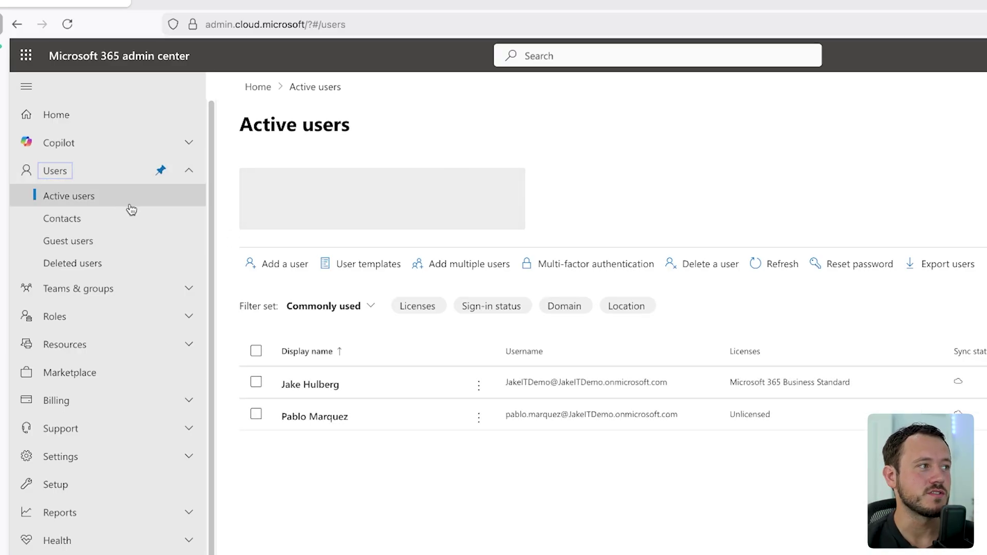
pyautogui.click(108, 287)
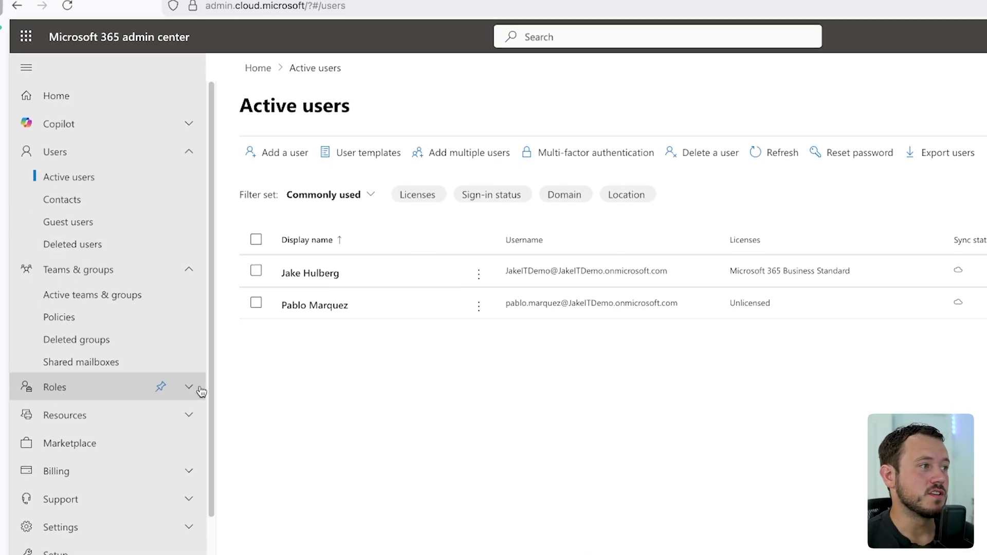
pyautogui.click(183, 406)
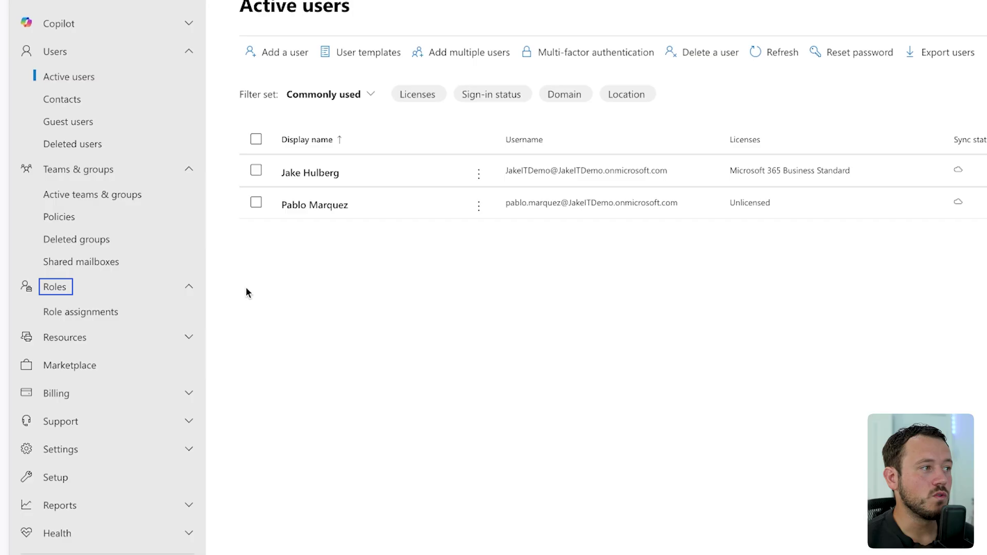
pyautogui.click(116, 315)
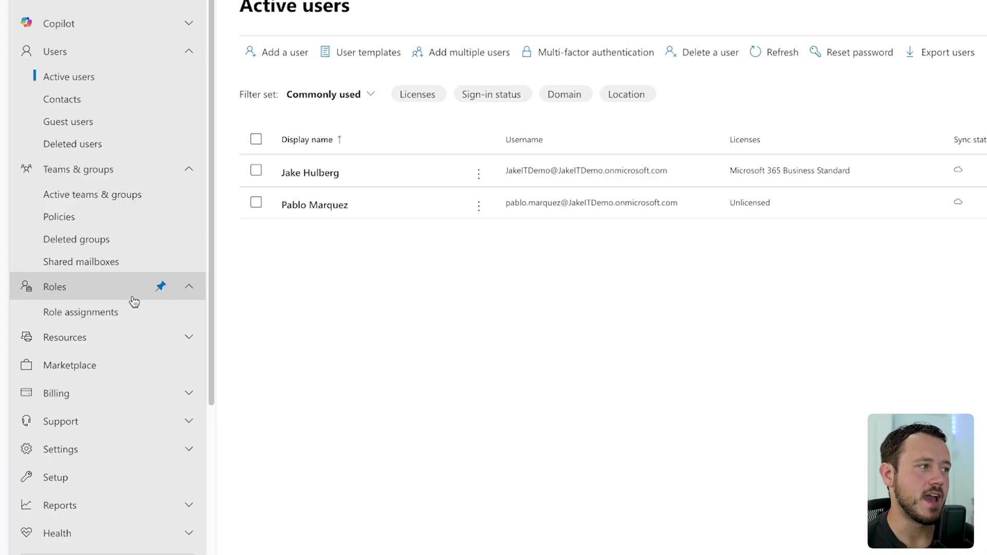
pyautogui.click(118, 401)
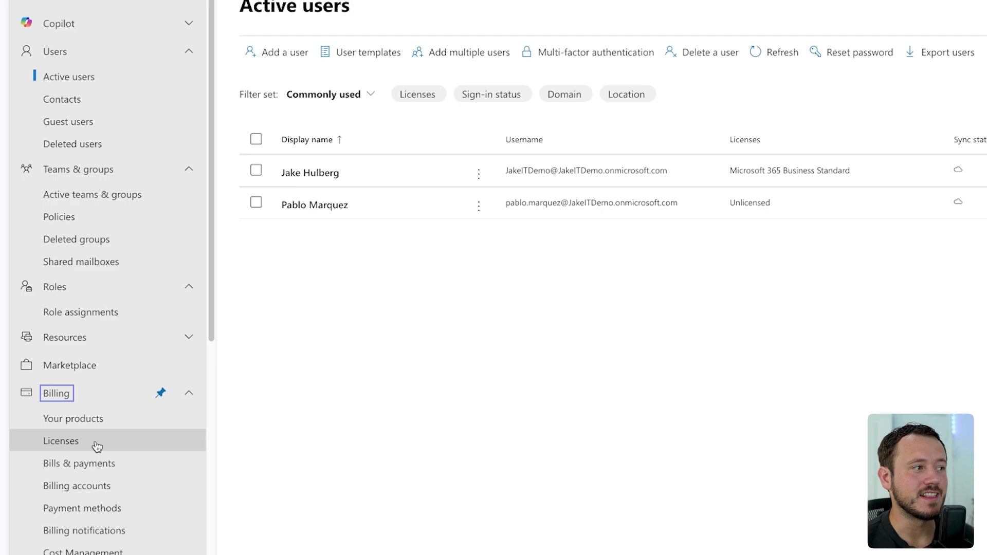
pyautogui.click(52, 444)
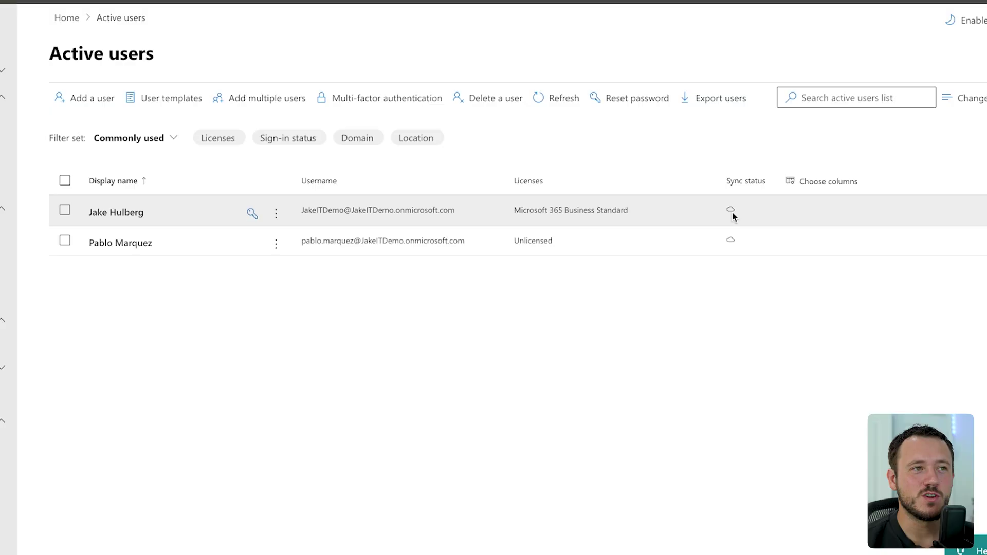
pyautogui.moveTo(732, 243)
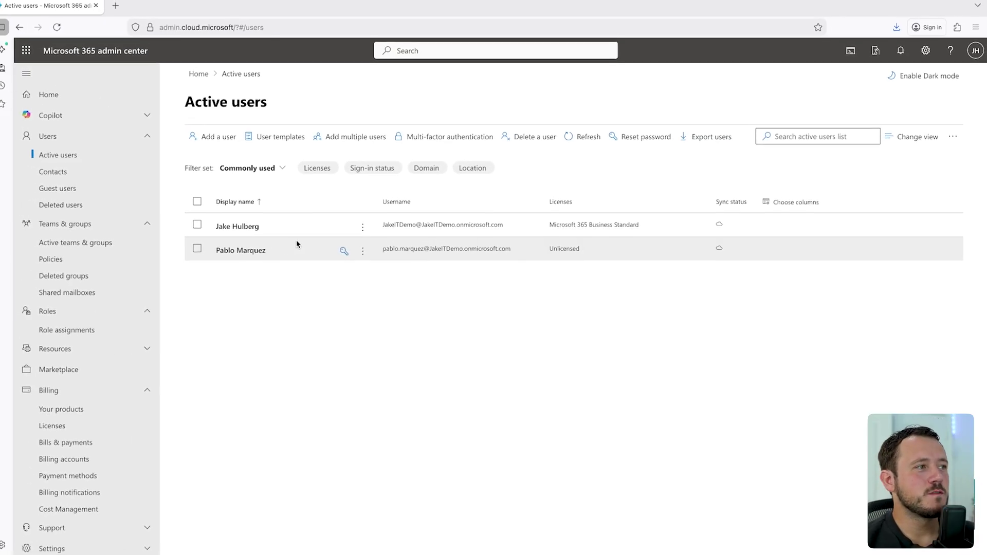
# Step: Check the licensed admin user's Licenses and apps, Mail settings and allowed email apps
pyautogui.click(240, 227)
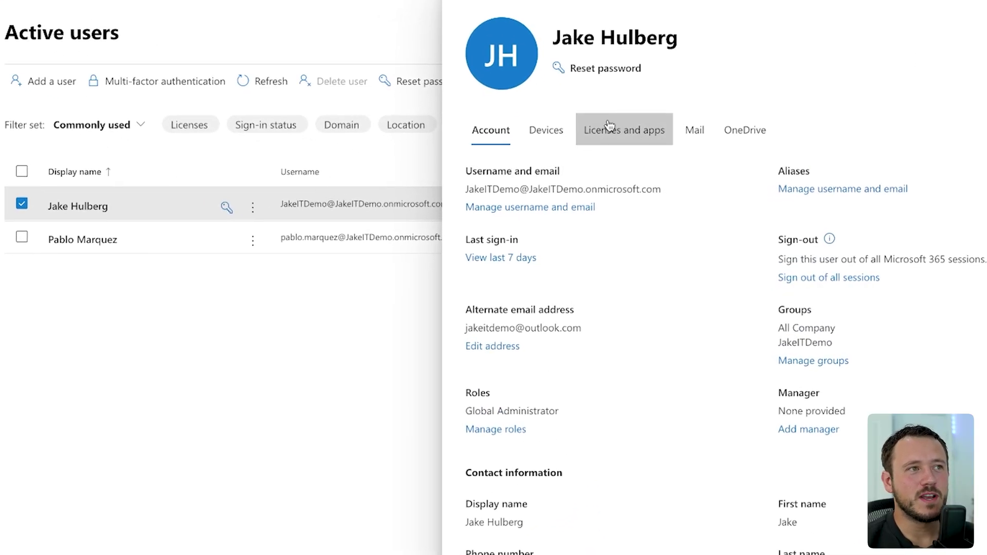
pyautogui.click(622, 131)
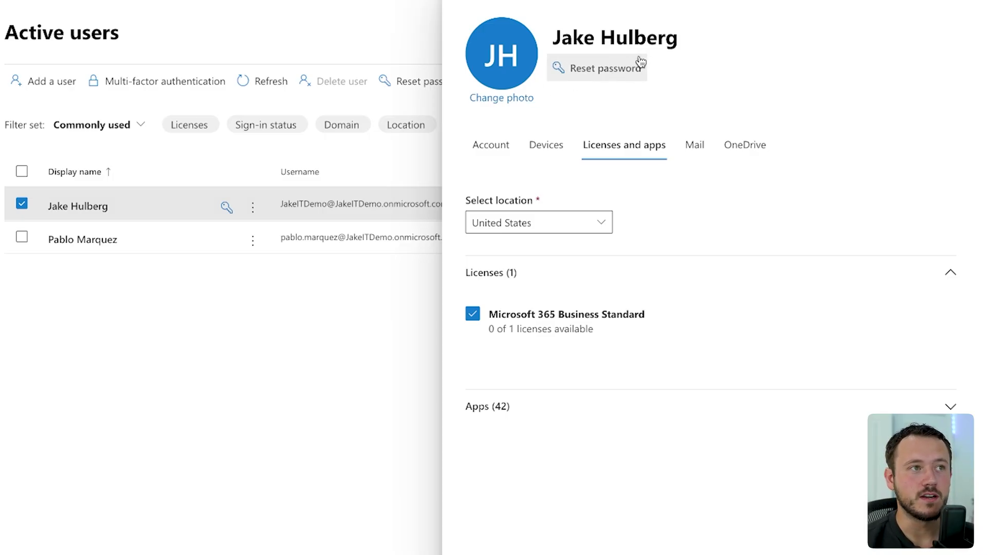
pyautogui.click(694, 145)
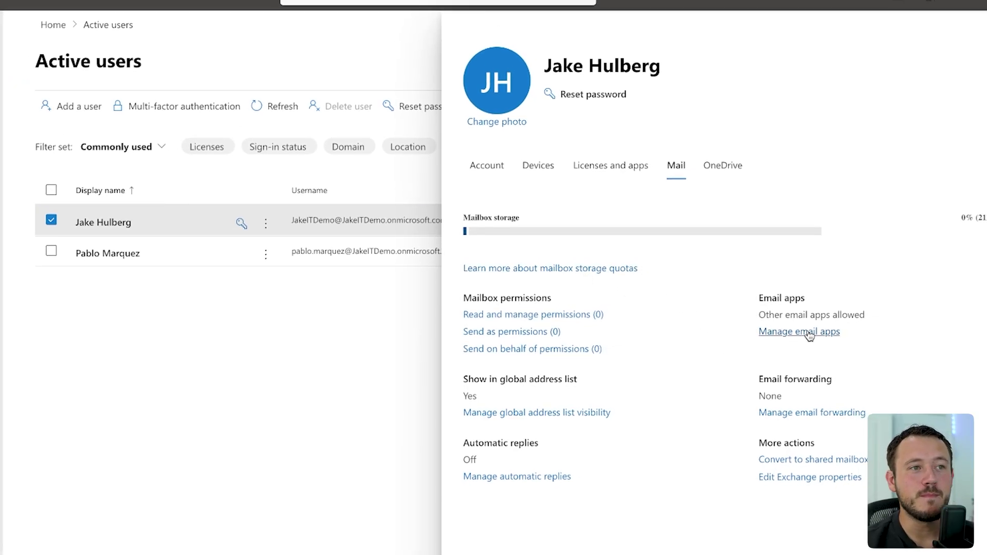
pyautogui.click(808, 332)
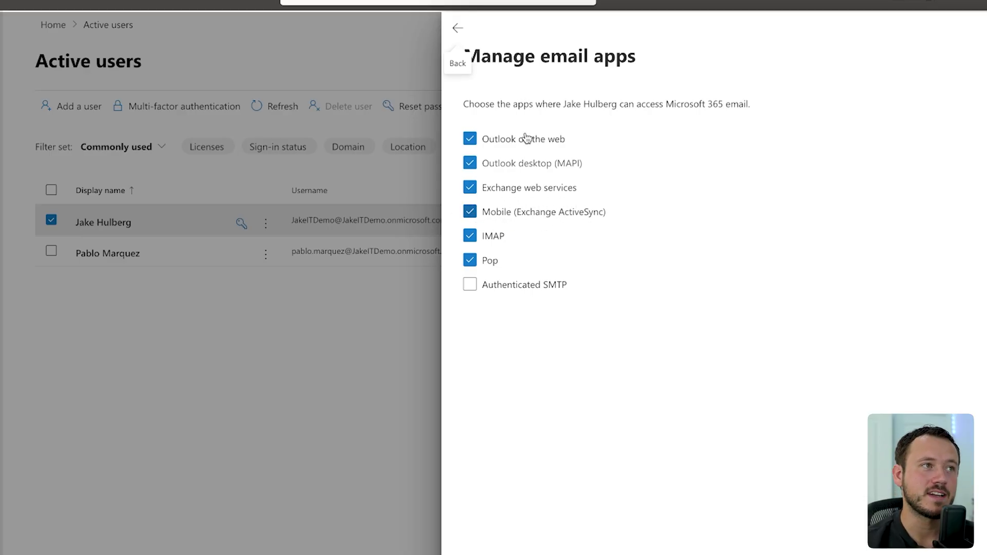
pyautogui.click(467, 38)
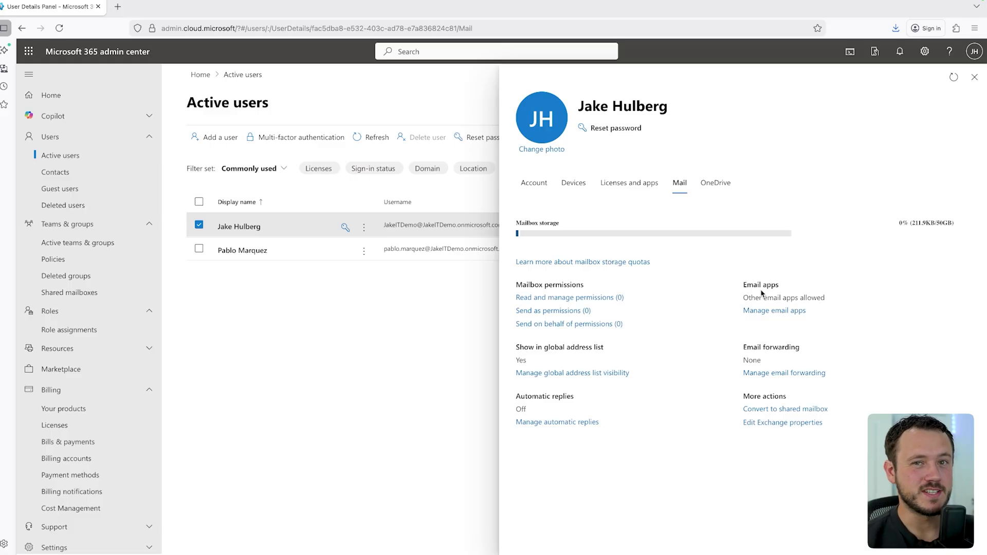
# Step: Review the user's Account tab and their sign-ins from the last 7 days
pyautogui.click(524, 193)
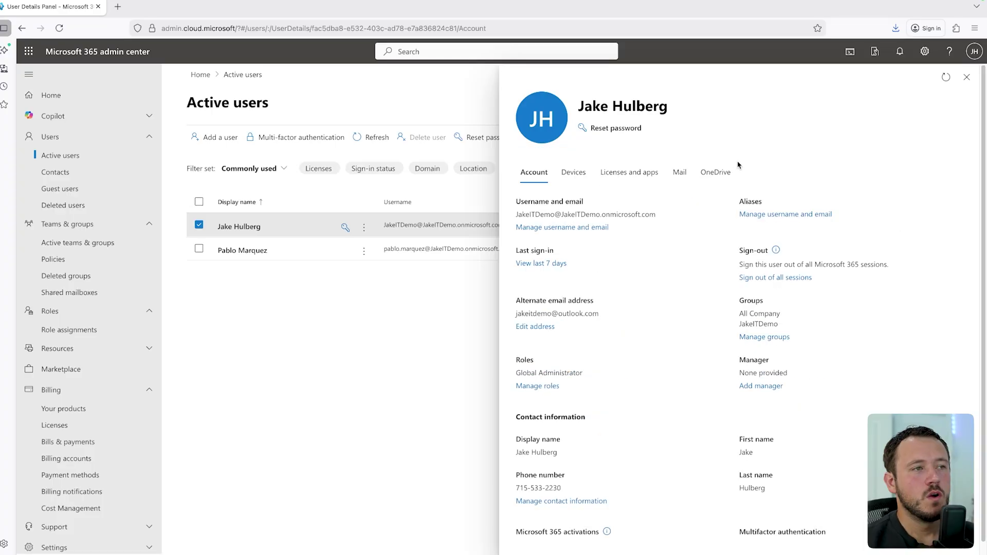
pyautogui.click(540, 264)
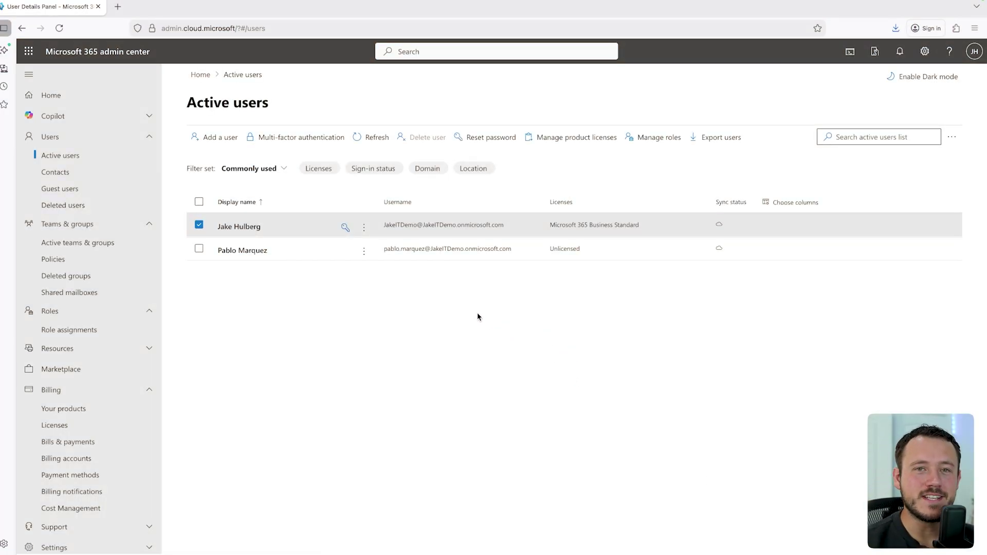
# Step: Open Active teams & groups and switch to the empty Distribution list tab
pyautogui.click(82, 249)
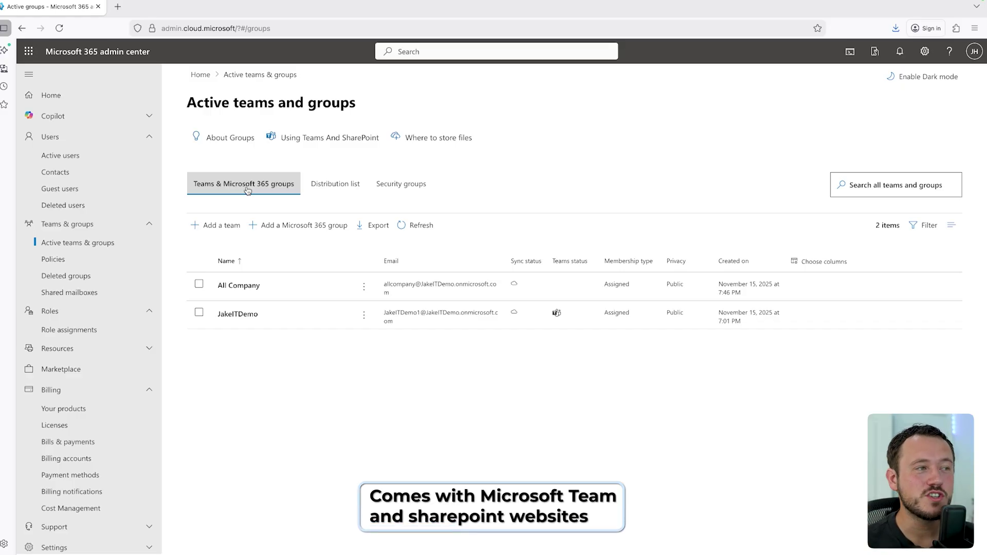
pyautogui.click(335, 183)
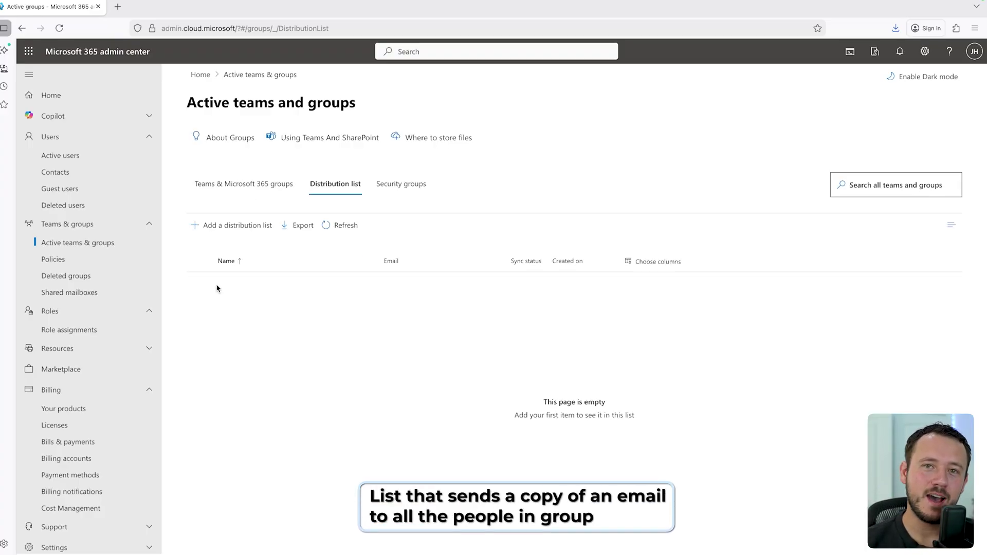
# Step: Start a new distribution list, entering its name and the description 'HR deisro list'
pyautogui.click(206, 226)
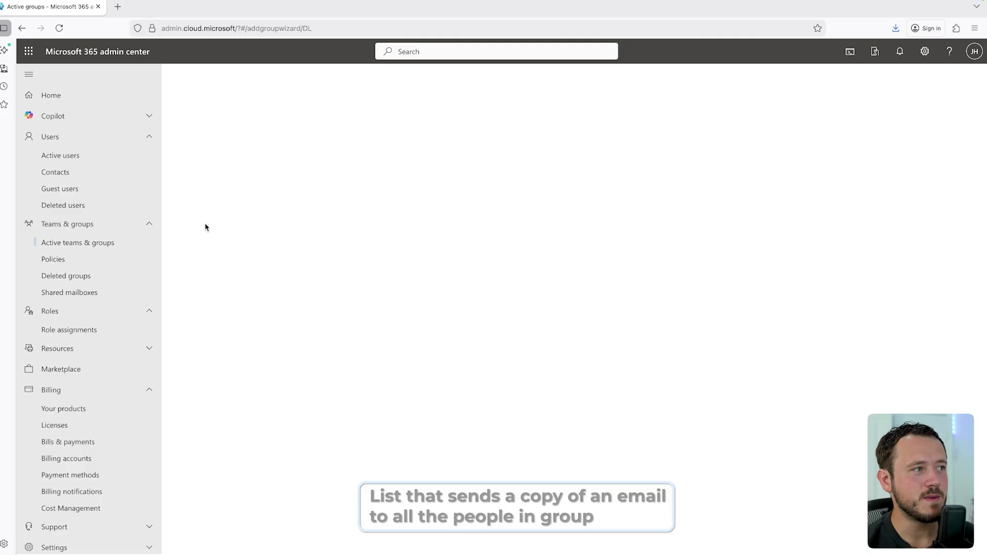
pyautogui.write('HR')
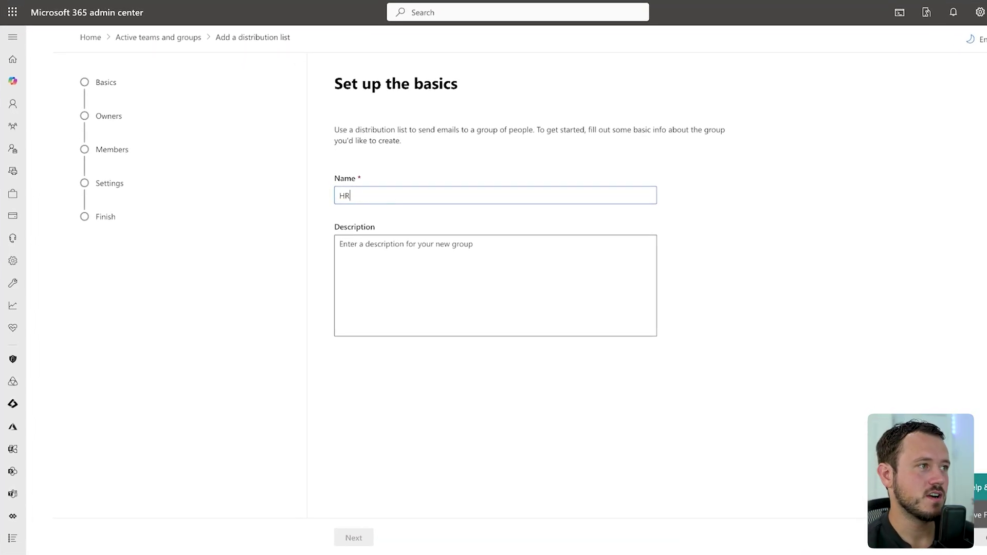
pyautogui.click(339, 244)
pyautogui.write('H')
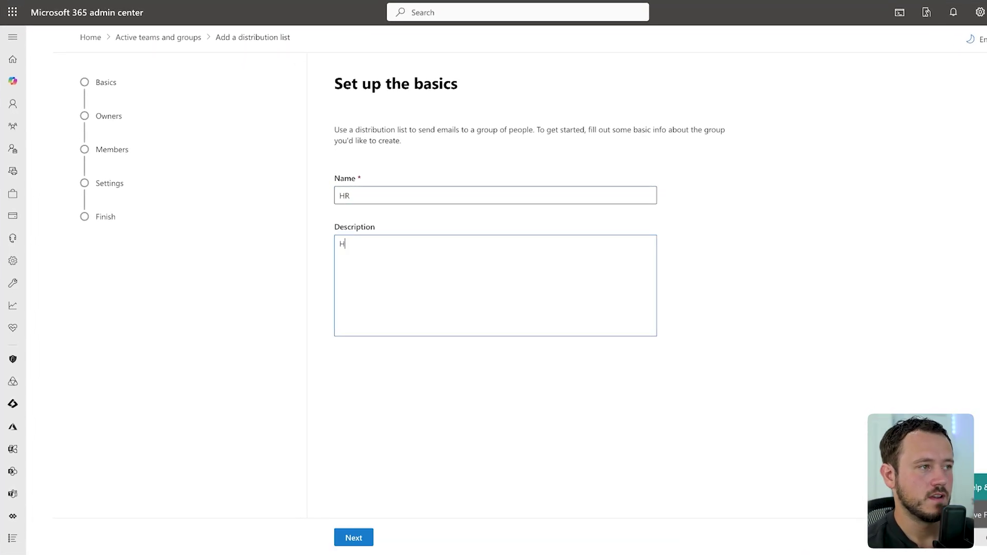
pyautogui.write('R deisro ')
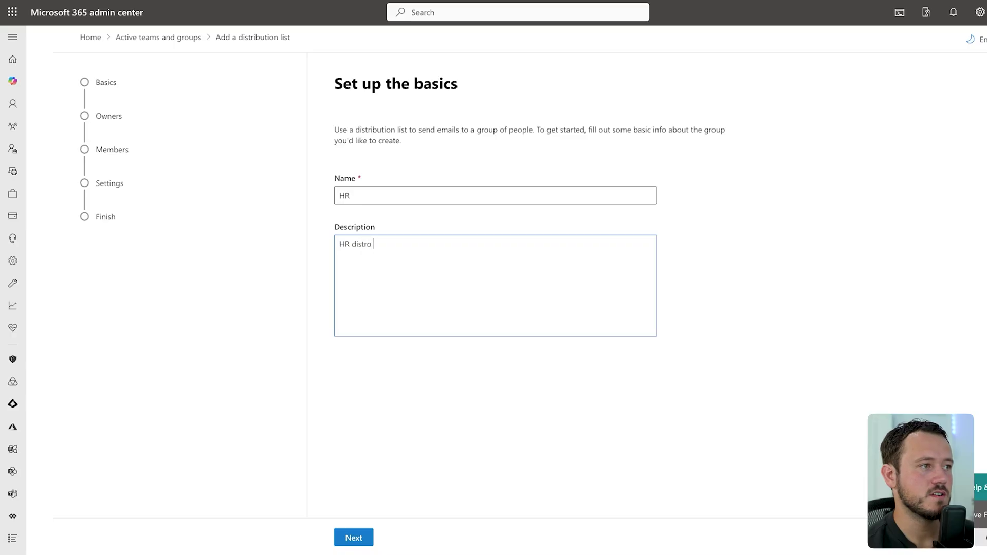
pyautogui.write('list')
pyautogui.click(348, 537)
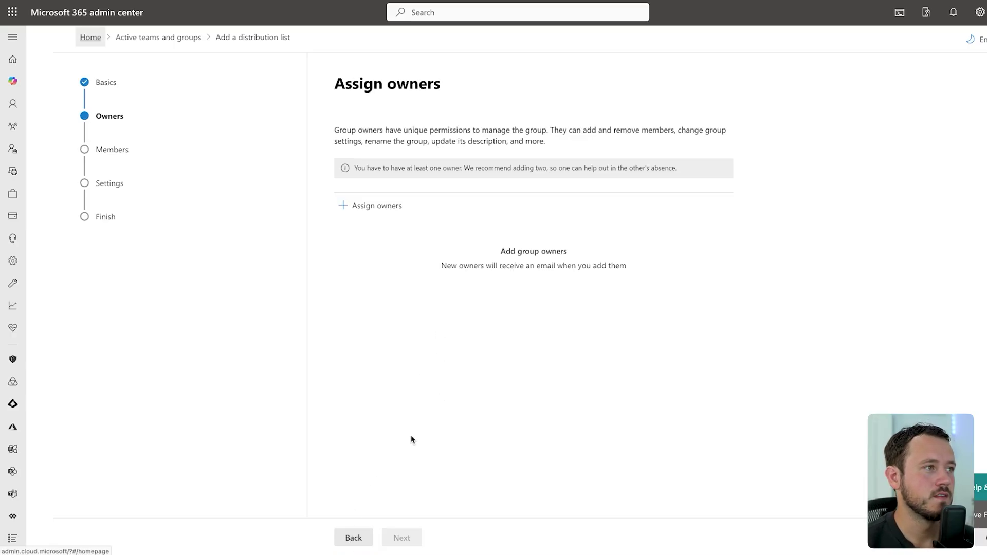
# Step: Assign the tenant's only user as both owner and member of the list
pyautogui.click(358, 208)
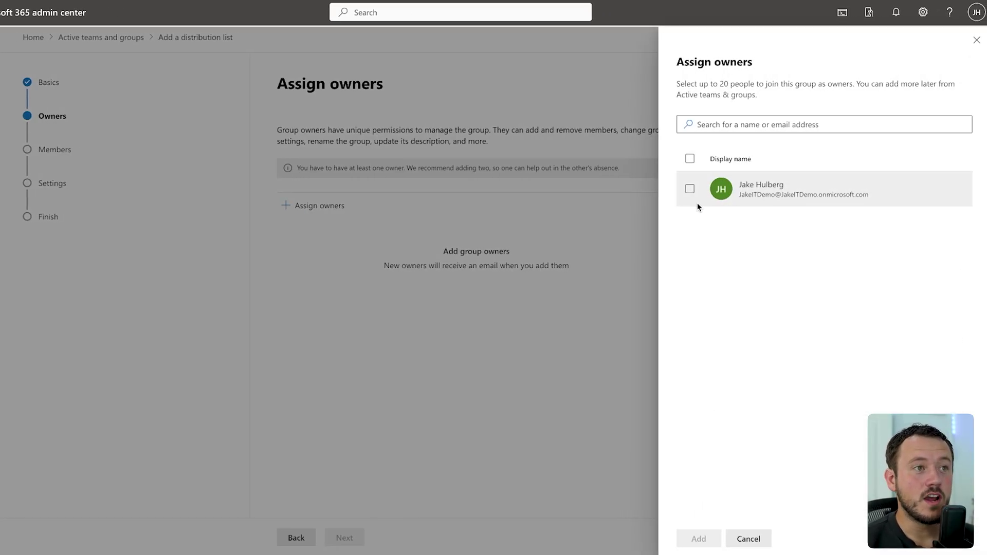
pyautogui.click(708, 189)
pyautogui.click(707, 535)
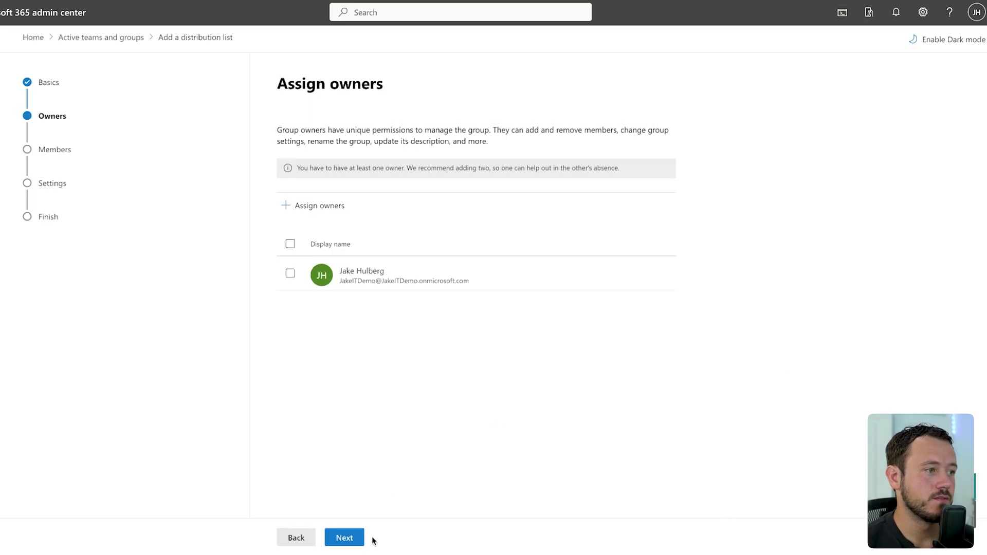
pyautogui.click(342, 538)
pyautogui.click(290, 175)
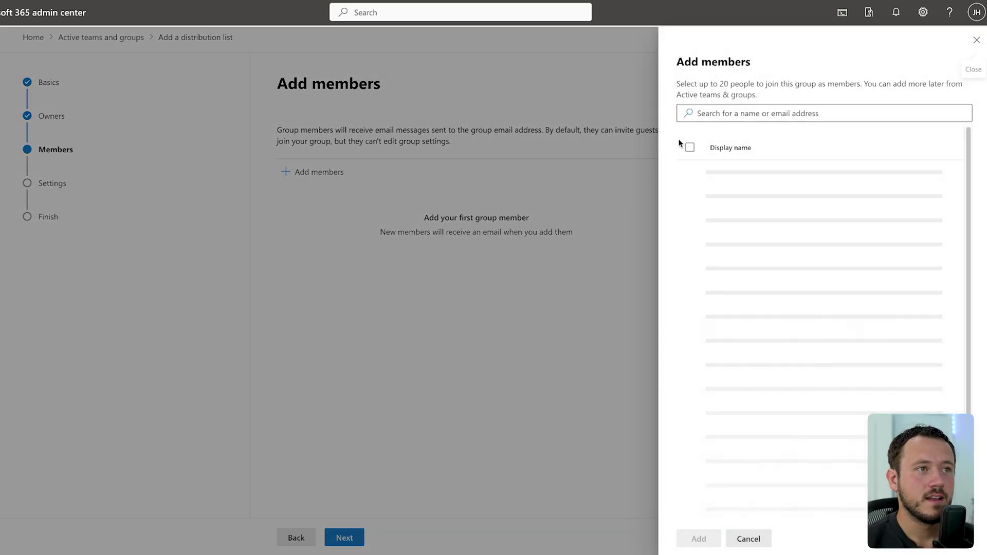
pyautogui.click(737, 118)
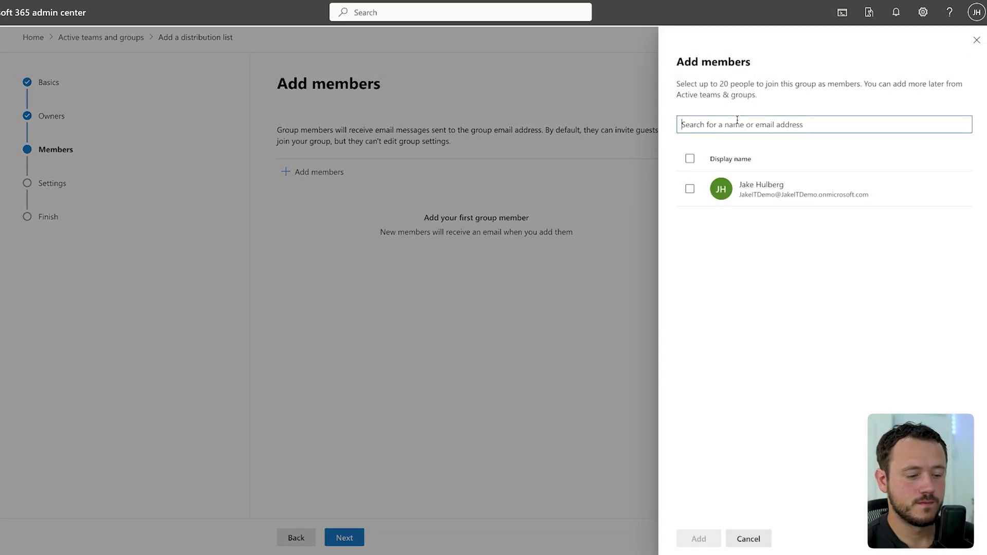
pyautogui.click(690, 189)
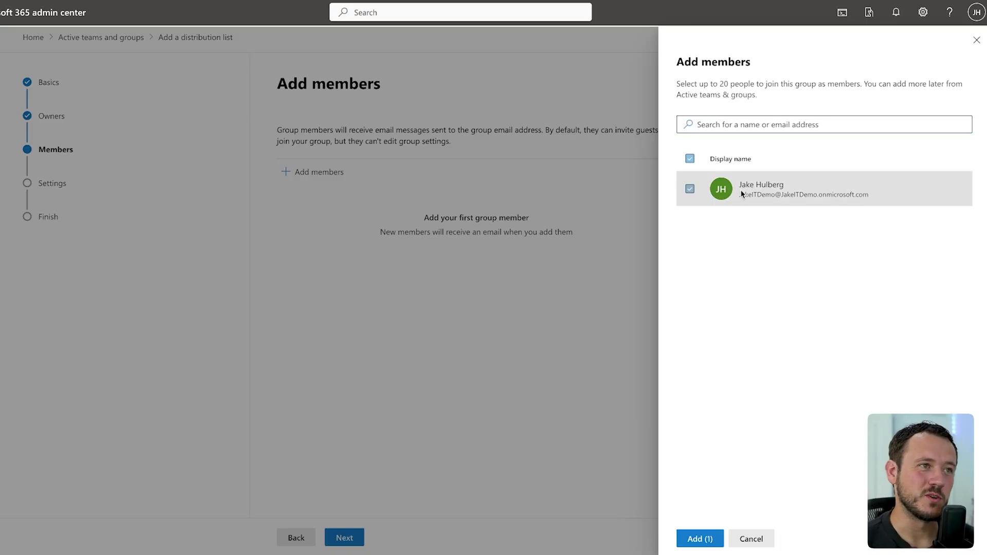
pyautogui.click(699, 538)
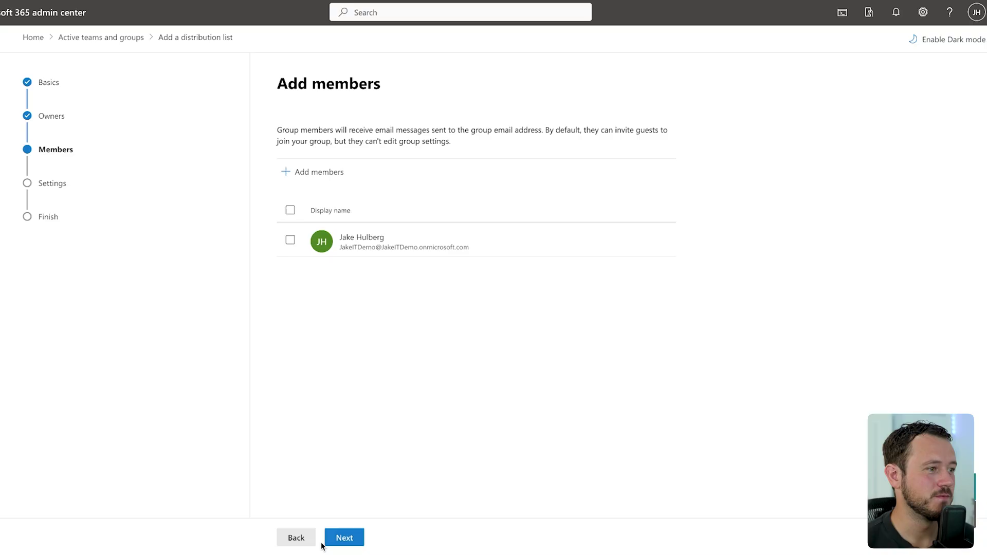
pyautogui.click(340, 539)
# Step: Set the group email address to HR and allow people outside the organization to email it
pyautogui.click(351, 194)
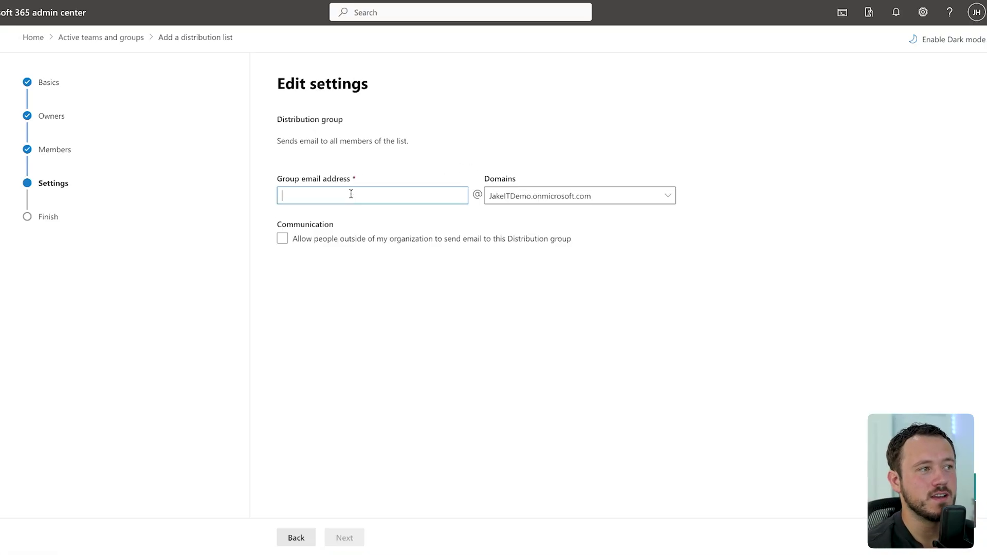
pyautogui.write('HR')
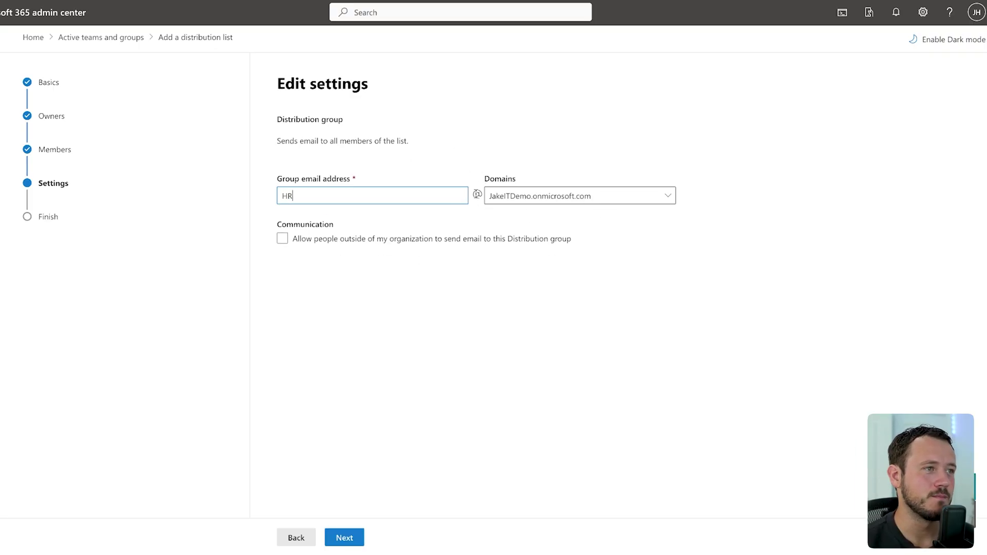
pyautogui.click(309, 242)
pyautogui.click(284, 239)
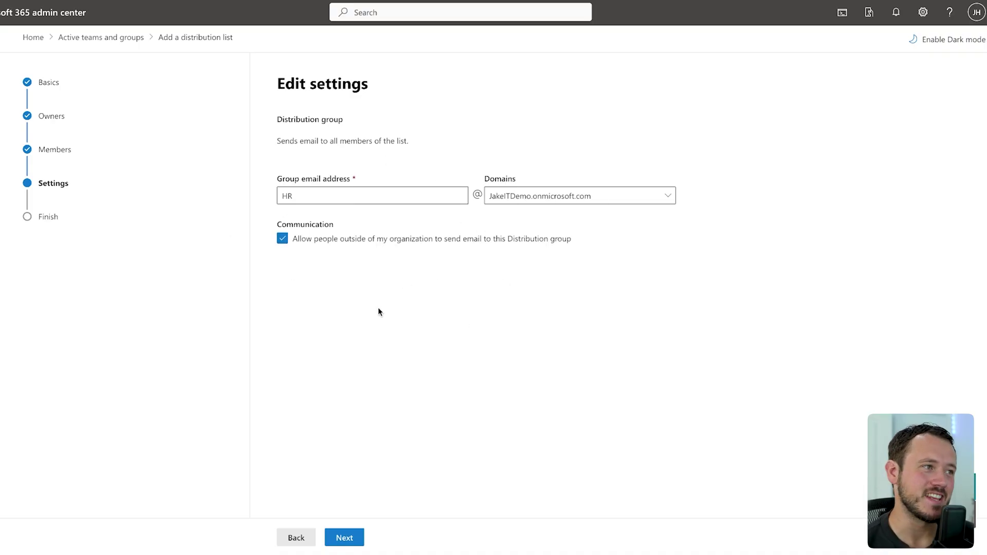
# Step: Review the settings and create the HR distribution list
pyautogui.click(350, 538)
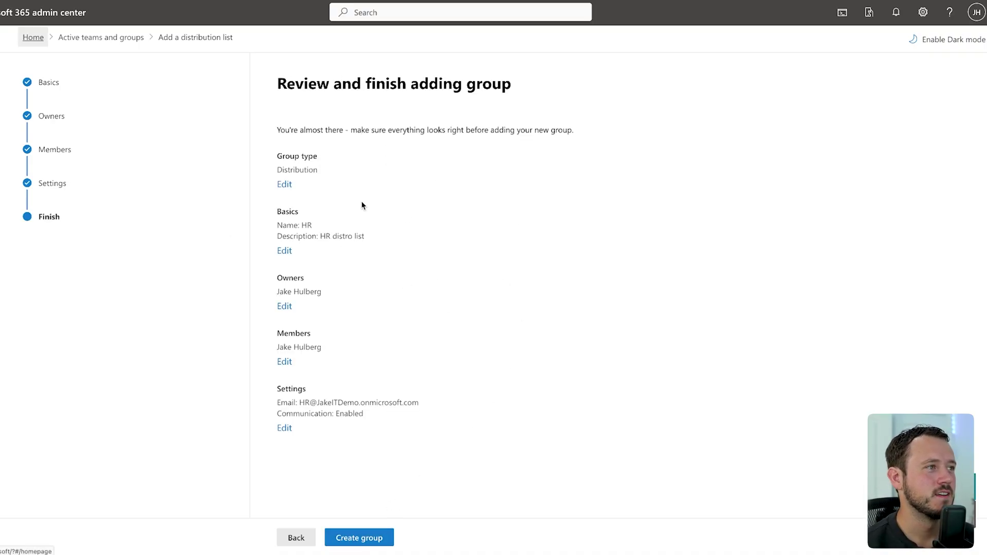
pyautogui.click(371, 538)
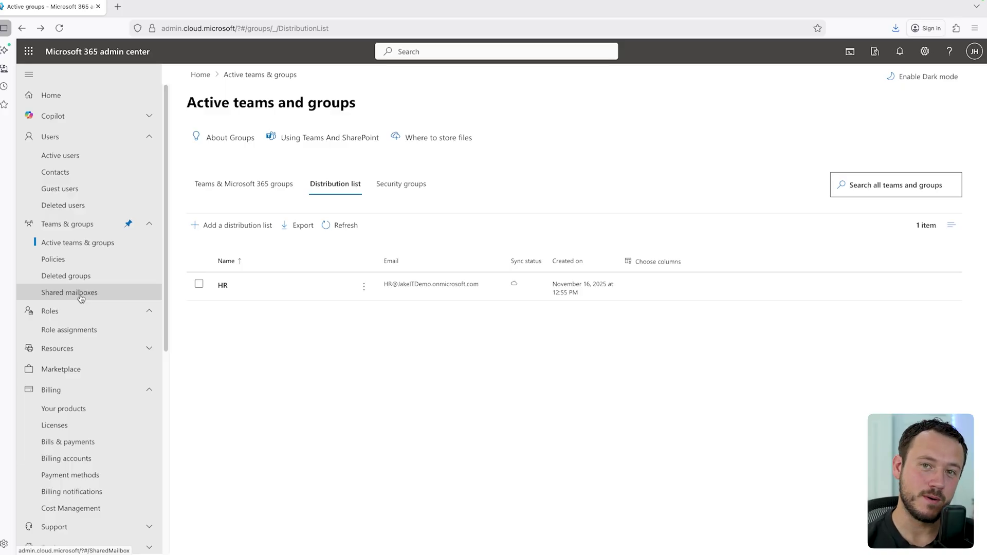
# Step: Create a shared mailbox named IT on the Shared mailboxes page
pyautogui.click(81, 294)
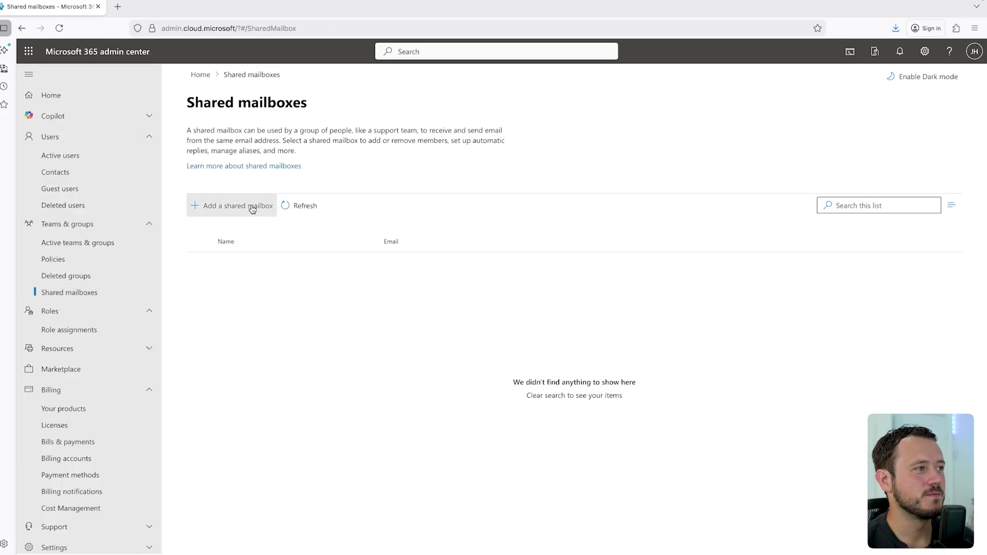
pyautogui.click(252, 208)
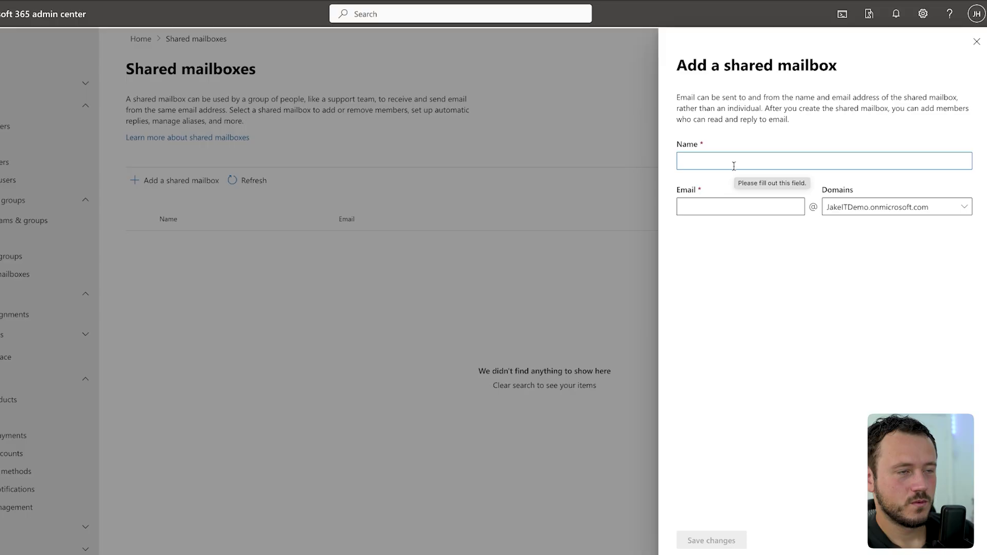
pyautogui.write('IT')
pyautogui.press('Tab')
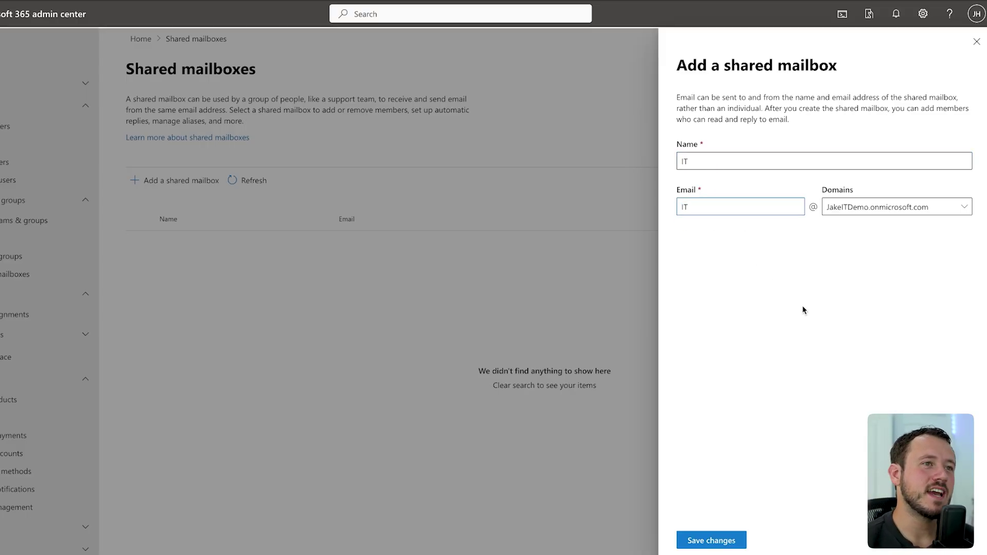
pyautogui.click(732, 533)
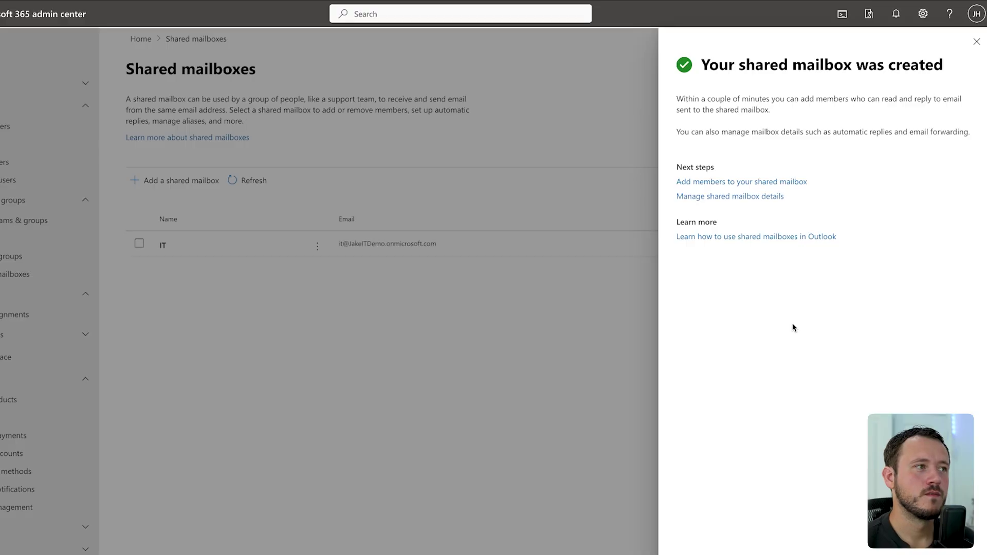
pyautogui.click(977, 42)
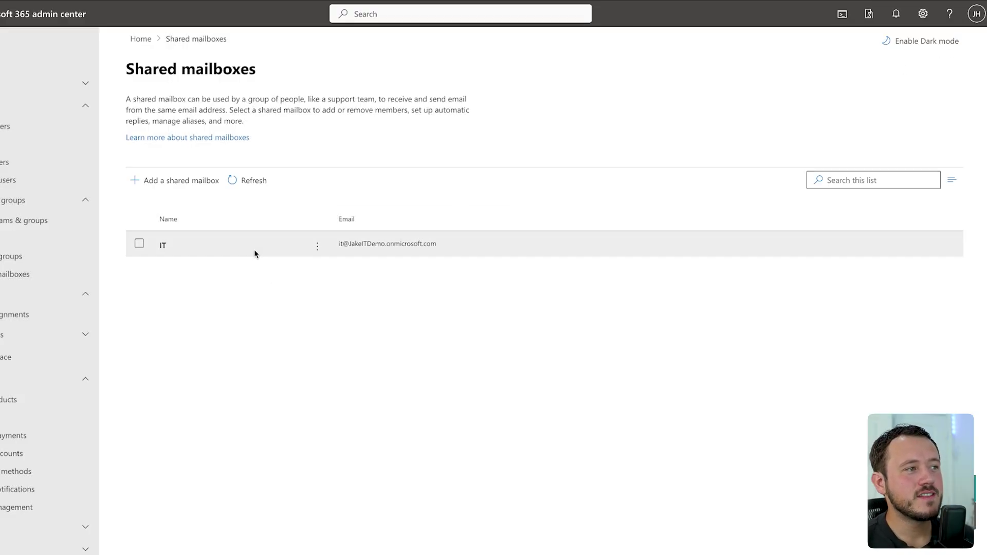
# Step: Grant the tenant's user Read and manage permission on the IT mailbox
pyautogui.click(173, 249)
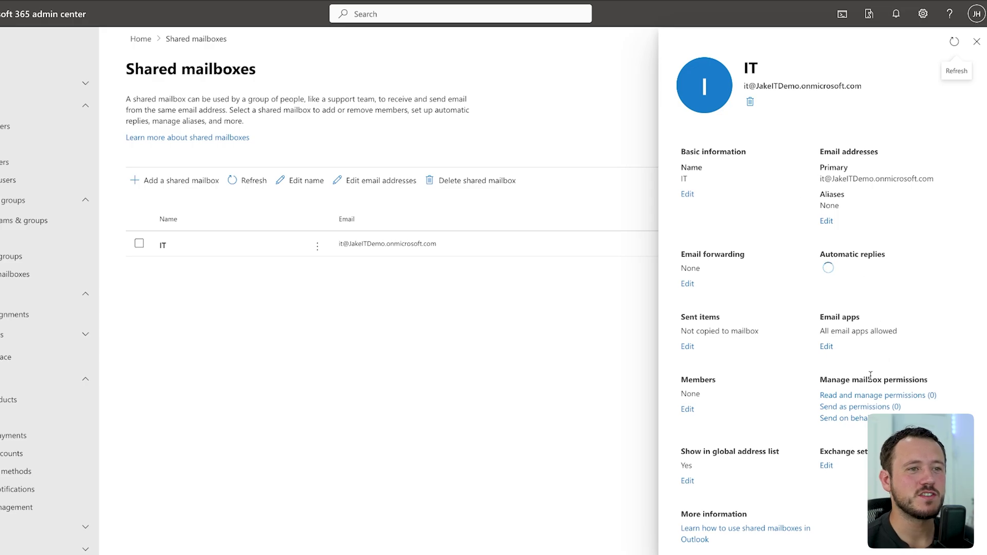
pyautogui.click(875, 397)
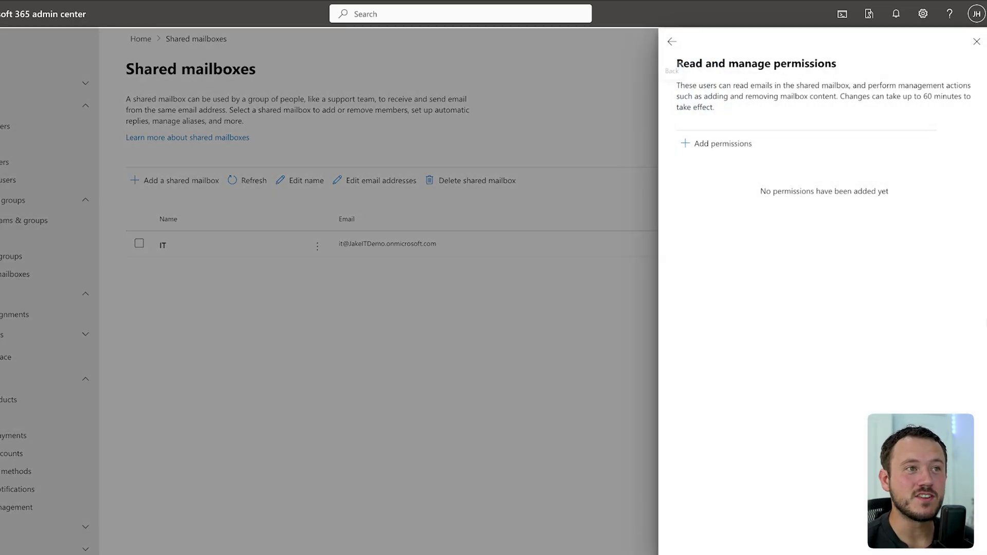
pyautogui.click(692, 145)
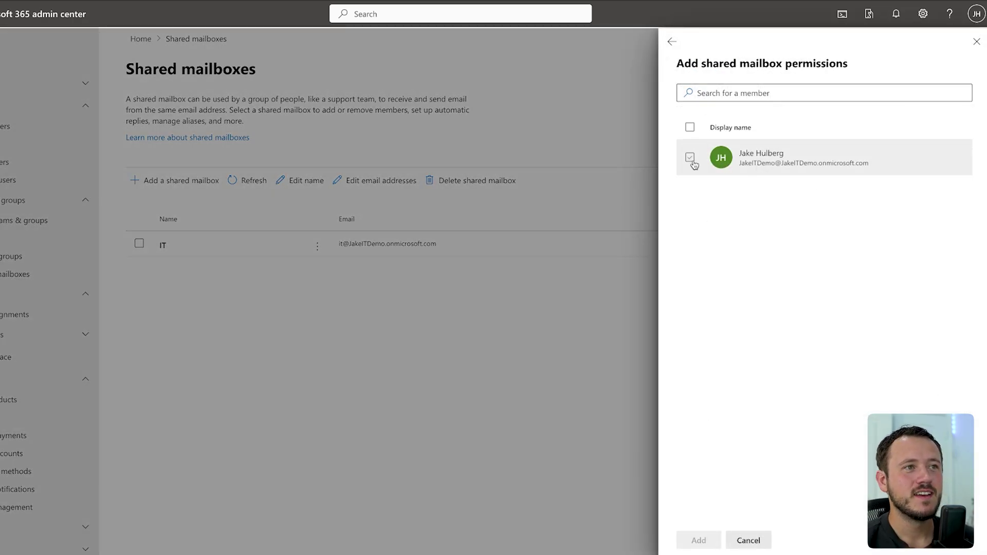
pyautogui.click(689, 158)
pyautogui.click(698, 540)
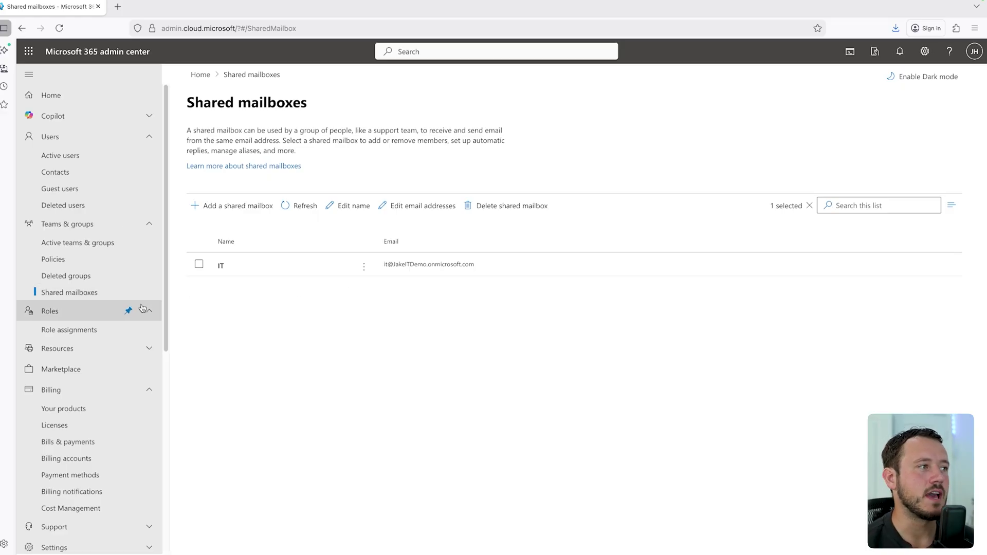
# Step: After viewing Deleted users, add a contact with first name, last name and external Gmail address
pyautogui.click(72, 205)
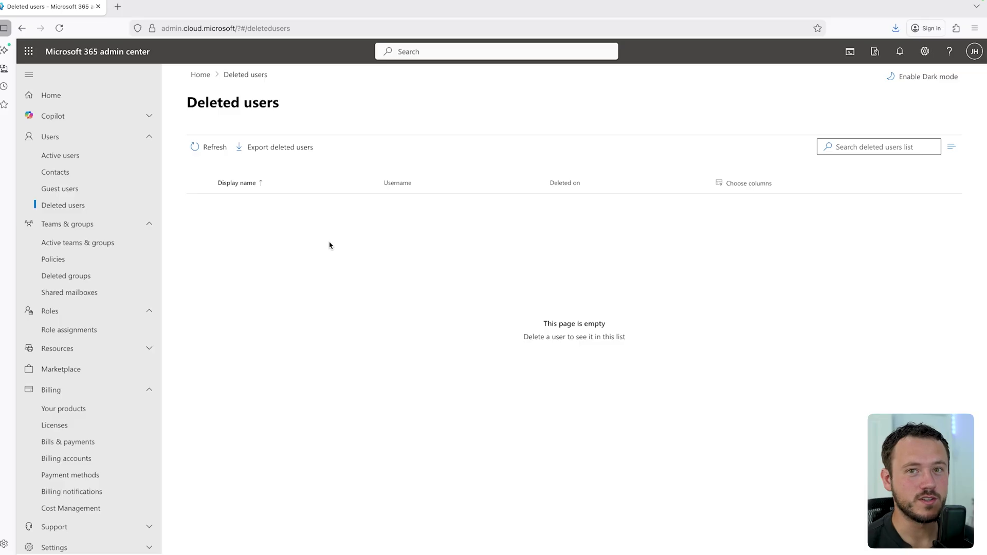
pyautogui.click(55, 172)
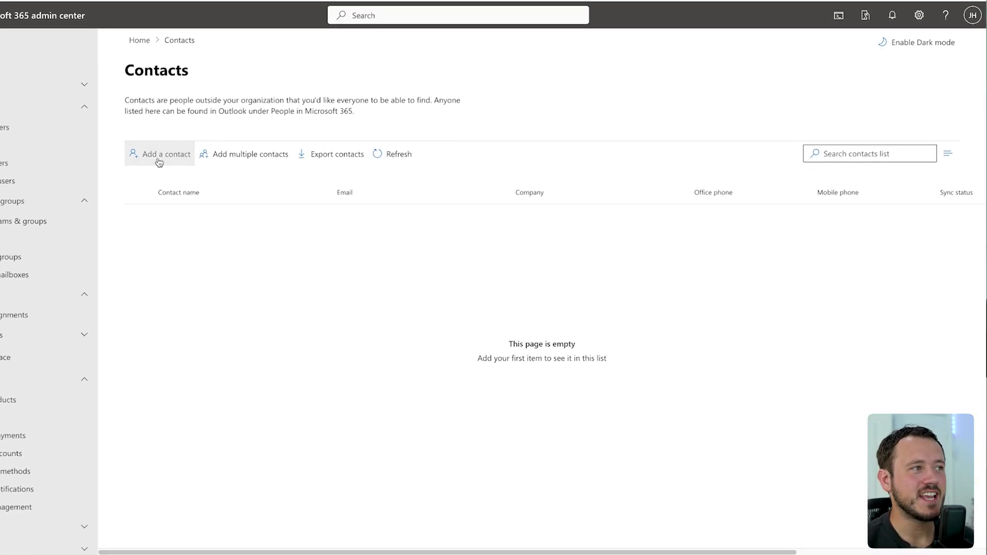
pyautogui.click(159, 163)
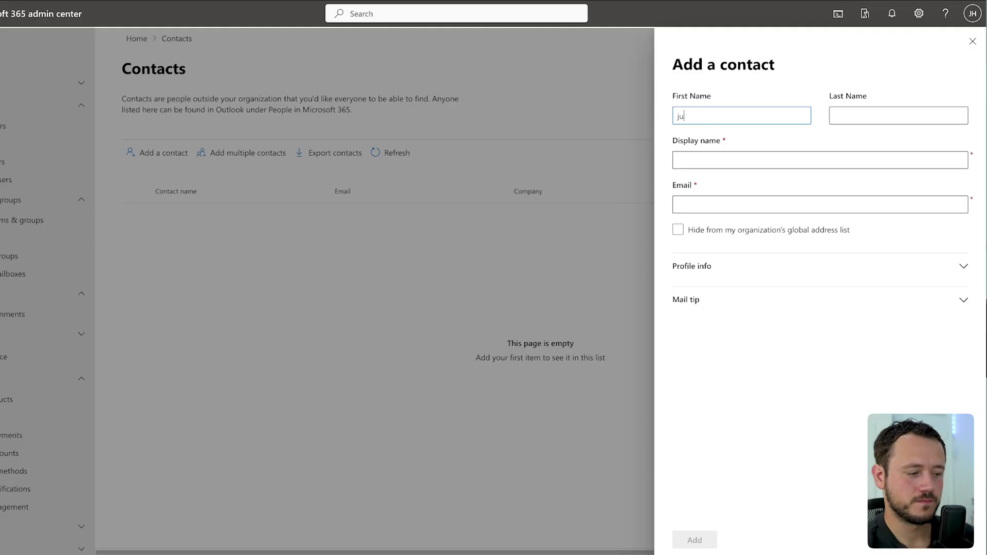
pyautogui.press('Tab')
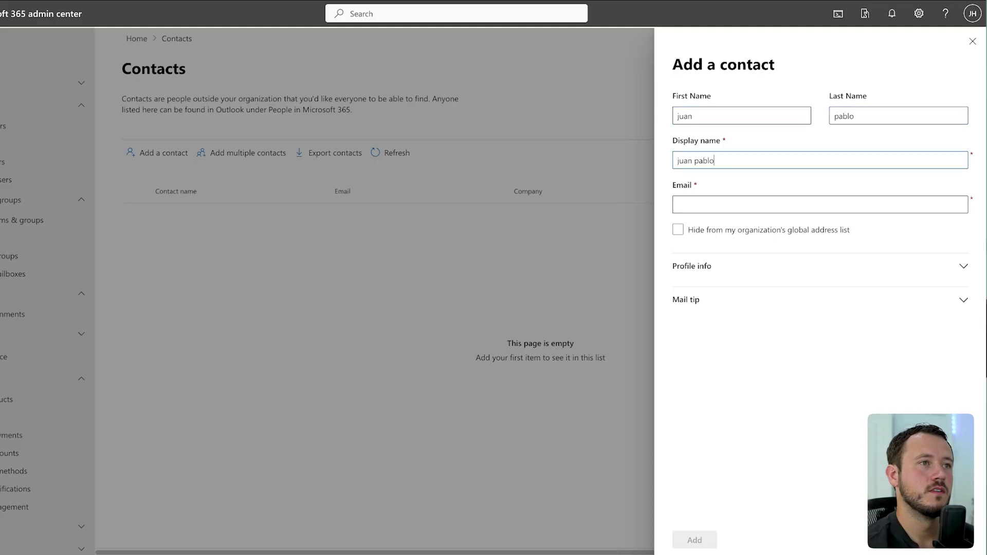
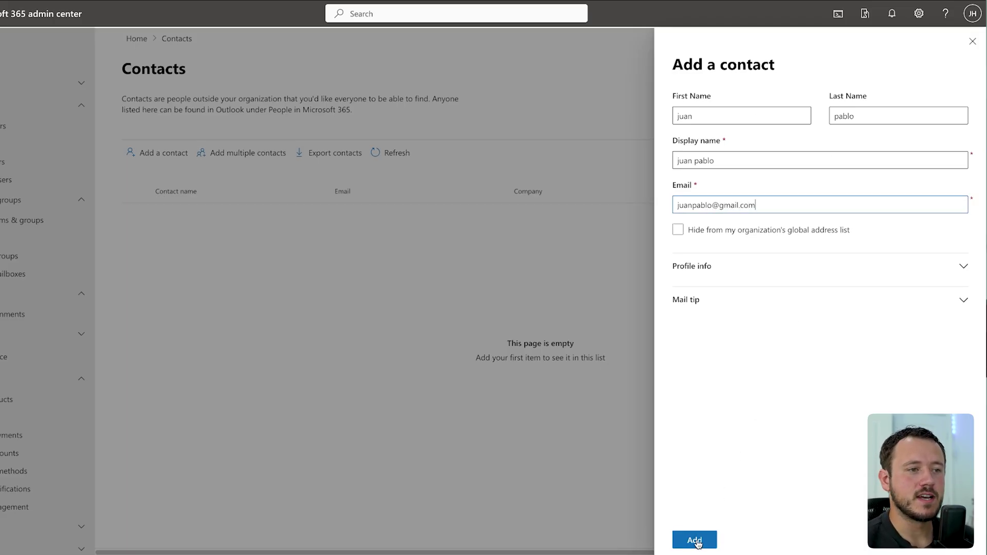
pyautogui.click(695, 541)
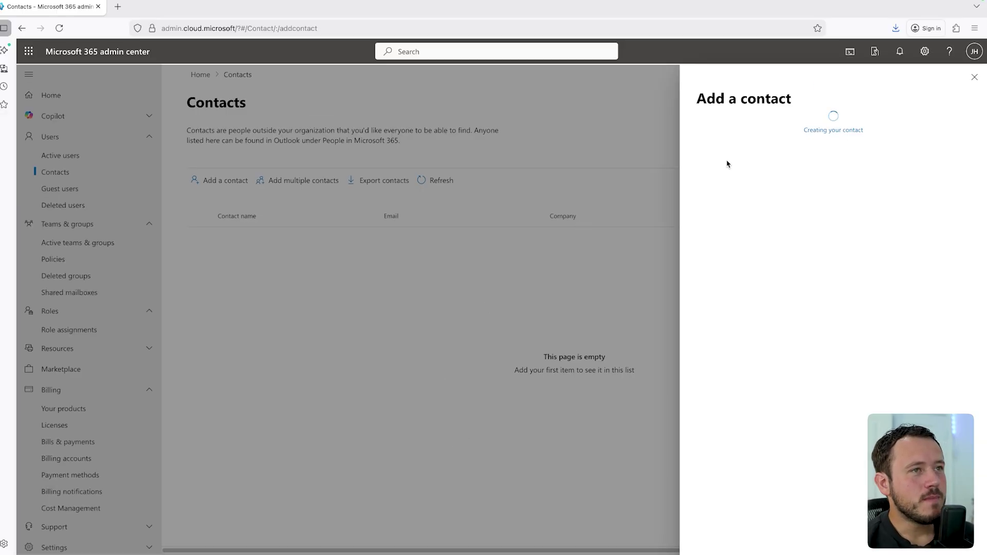
pyautogui.click(974, 77)
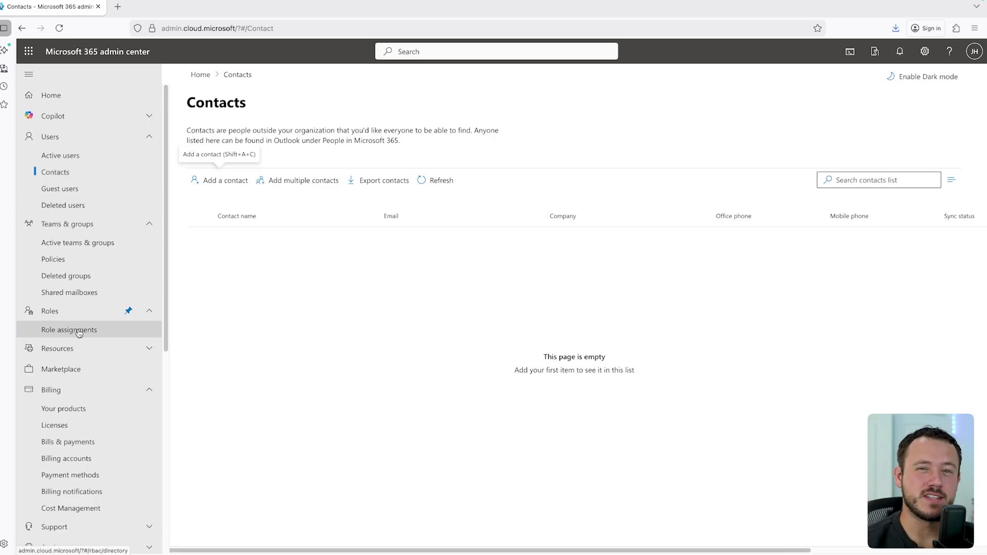
# Step: Open Role assignments and select the Teams Administrator role
pyautogui.click(78, 332)
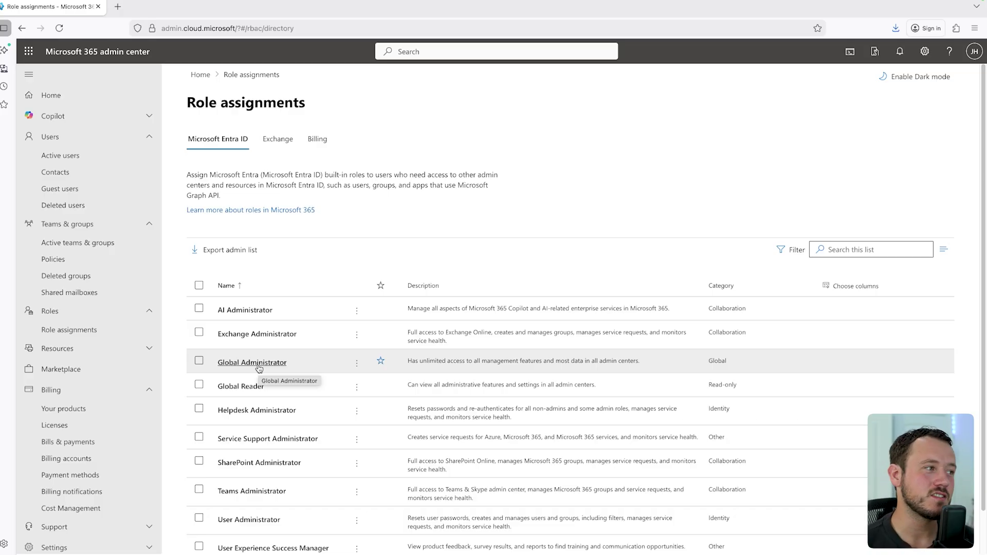
pyautogui.scroll(-1, 262, 368)
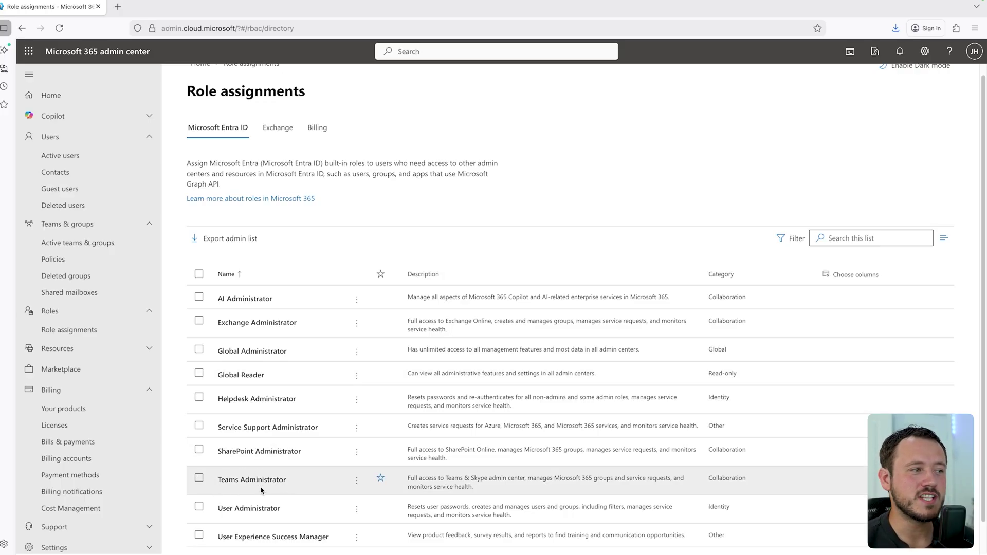
pyautogui.click(199, 479)
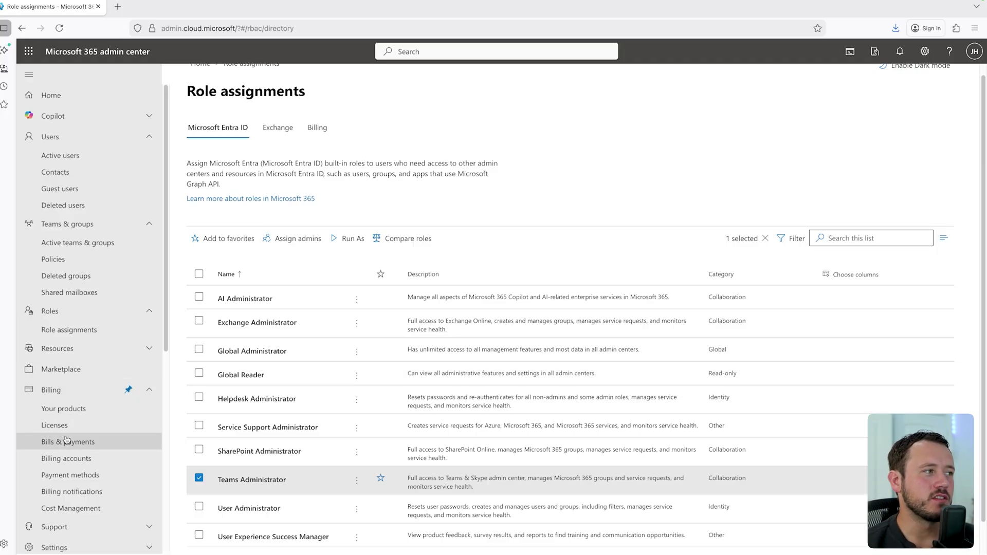
# Step: View the Microsoft 365 Business Standard licence details, then return to the Active users list
pyautogui.click(66, 426)
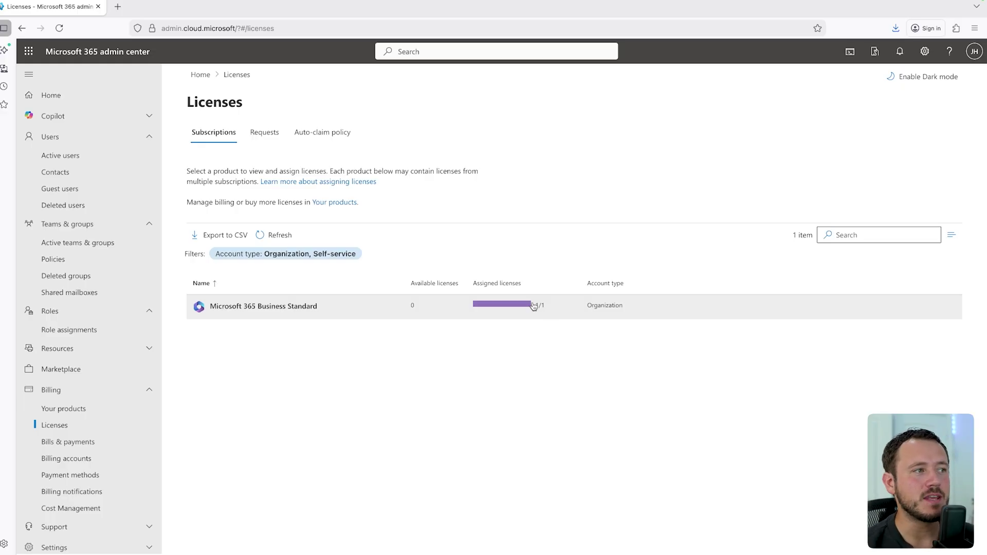
pyautogui.click(304, 307)
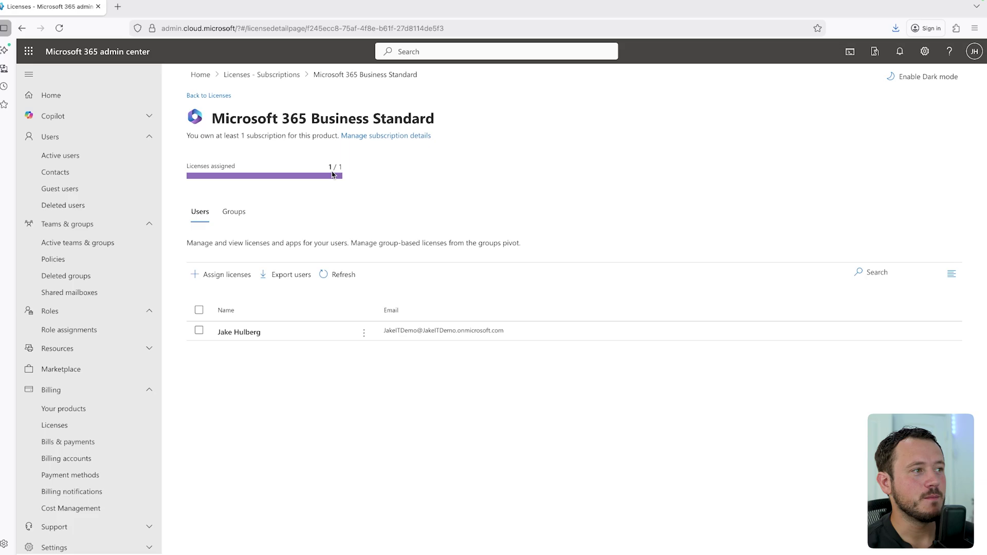
pyautogui.click(98, 155)
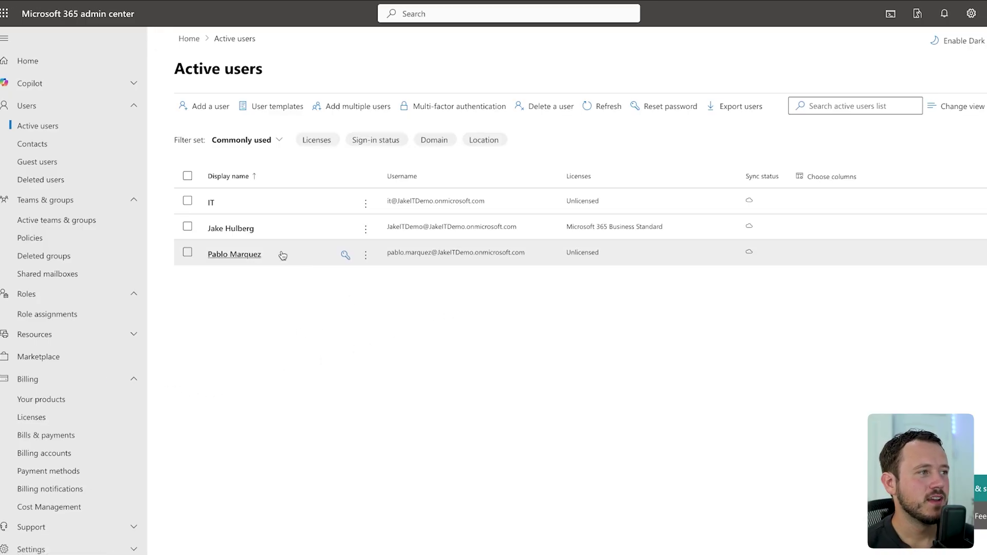
# Step: Open the last user's account details and review their Licenses and apps tab
pyautogui.click(266, 257)
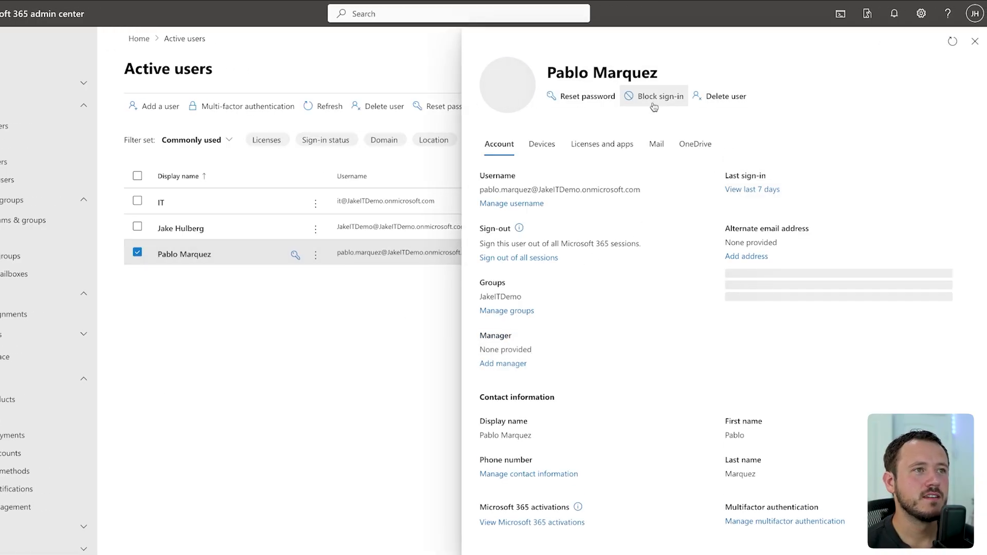
pyautogui.click(601, 143)
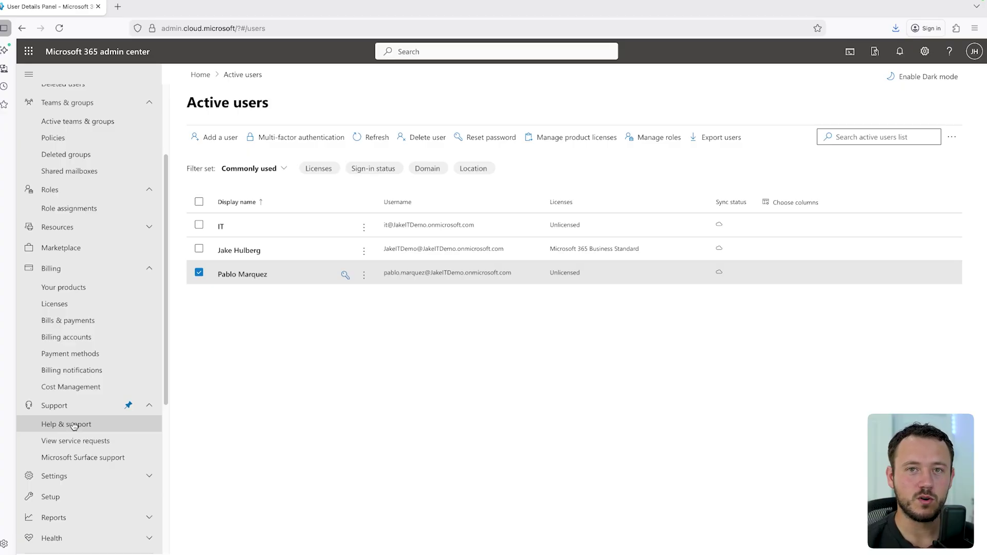
pyautogui.scroll(-1, 74, 426)
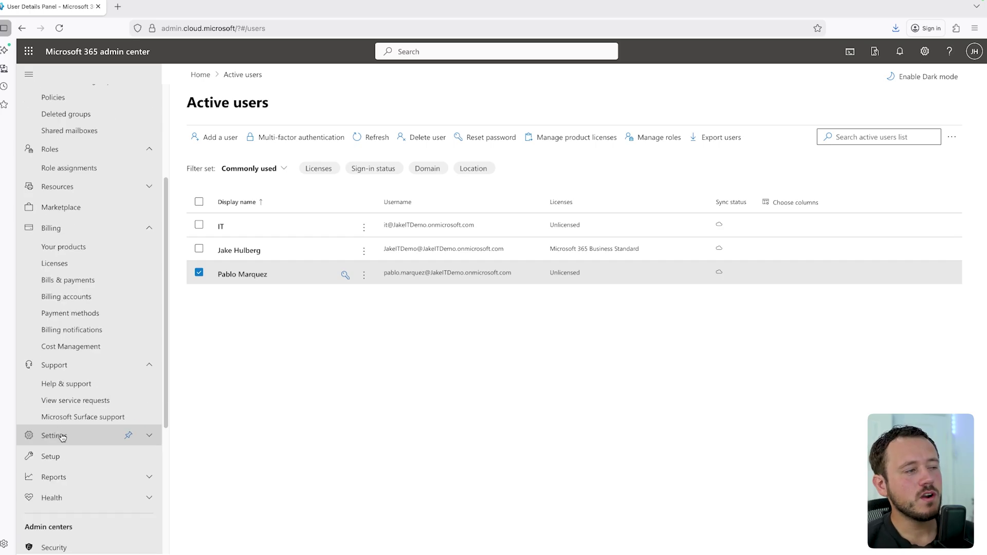
# Step: Expand Settings and open Domains, showing the default onmicrosoft.com domain as Healthy
pyautogui.click(60, 436)
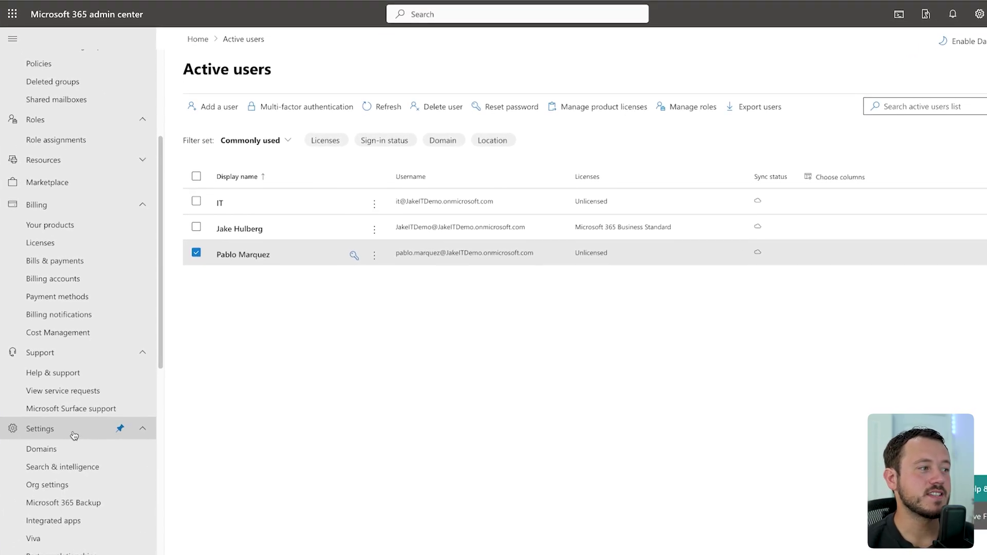
pyautogui.click(58, 407)
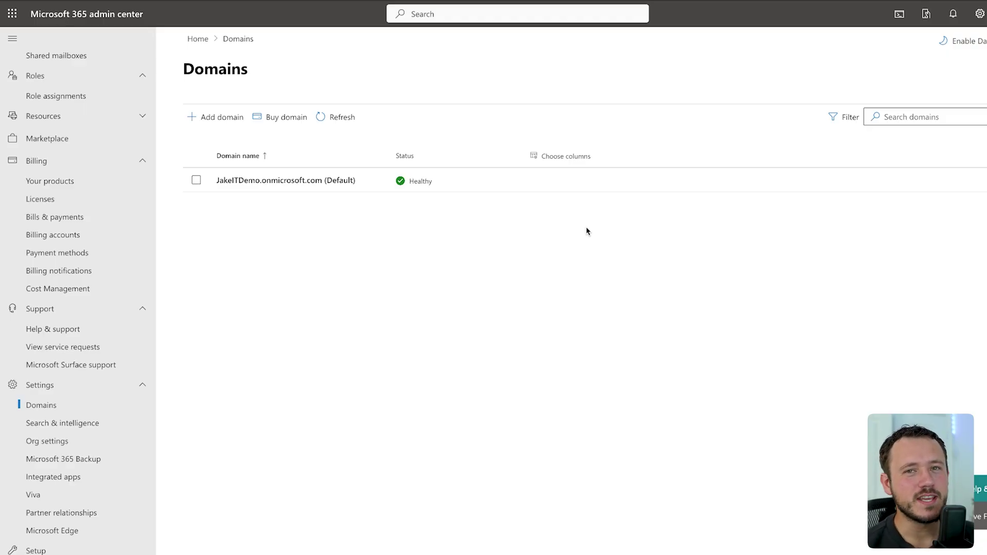
# Step: Open Org settings and scroll through its list of 40 services
pyautogui.click(72, 448)
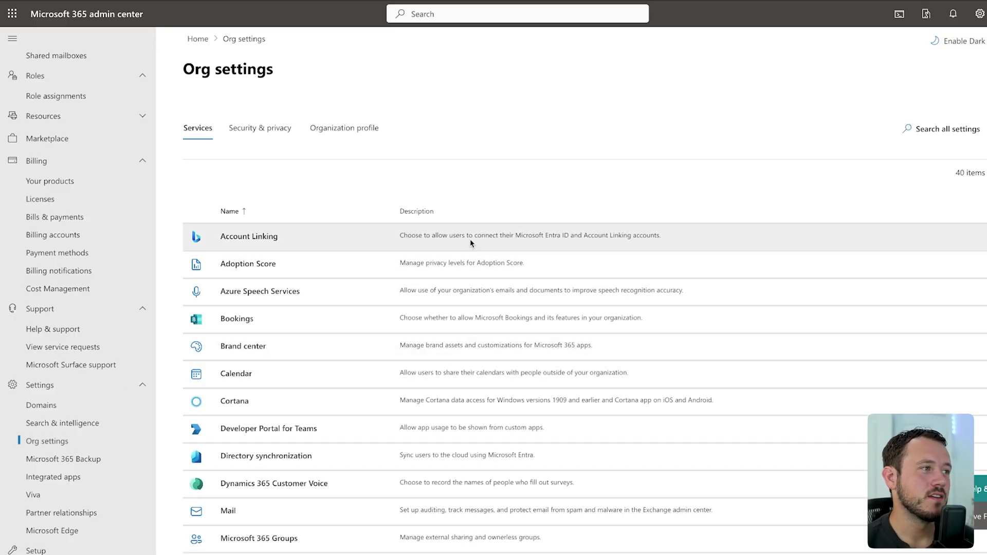
pyautogui.scroll(-2, 318, 265)
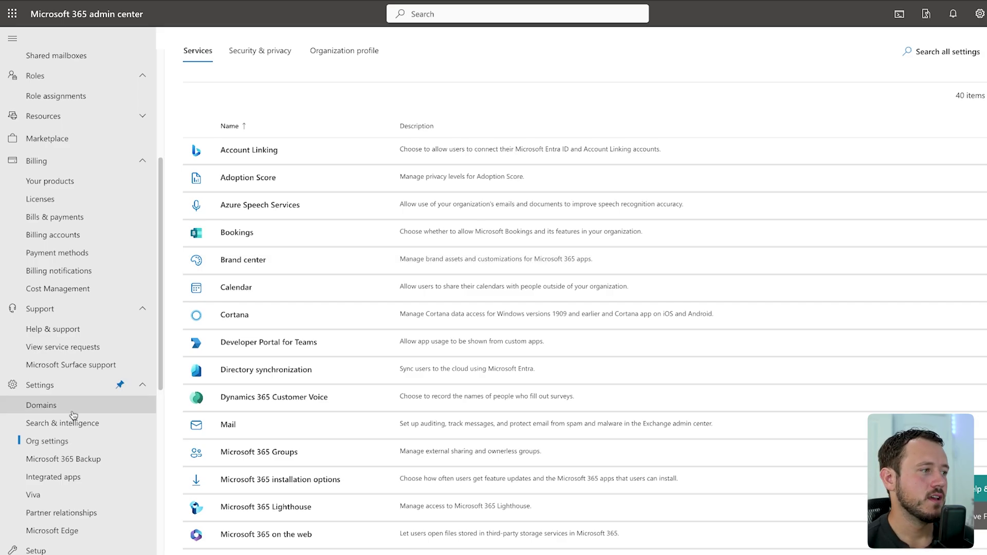
pyautogui.scroll(-1, 56, 396)
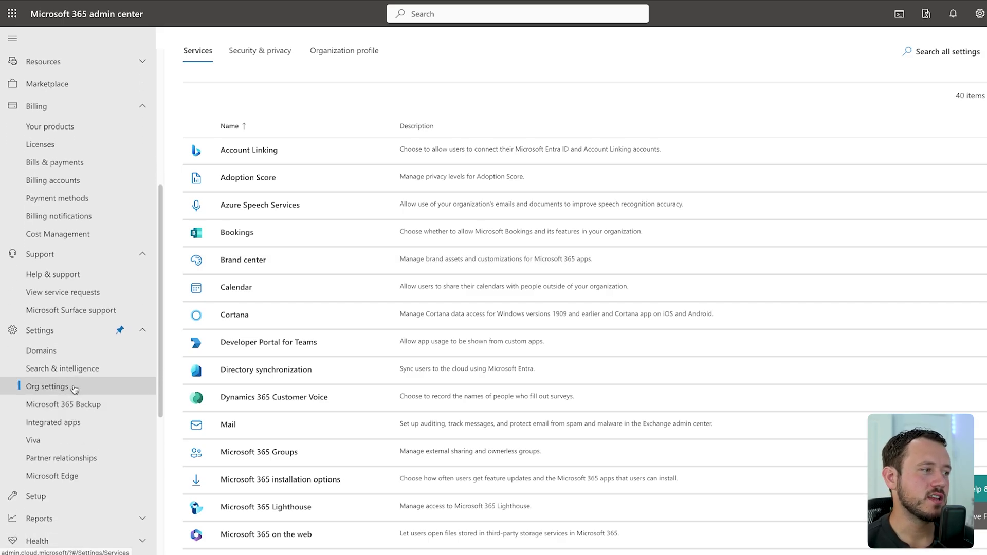
# Step: Open Microsoft Edge management and view its empty Configuration policies list
pyautogui.click(65, 478)
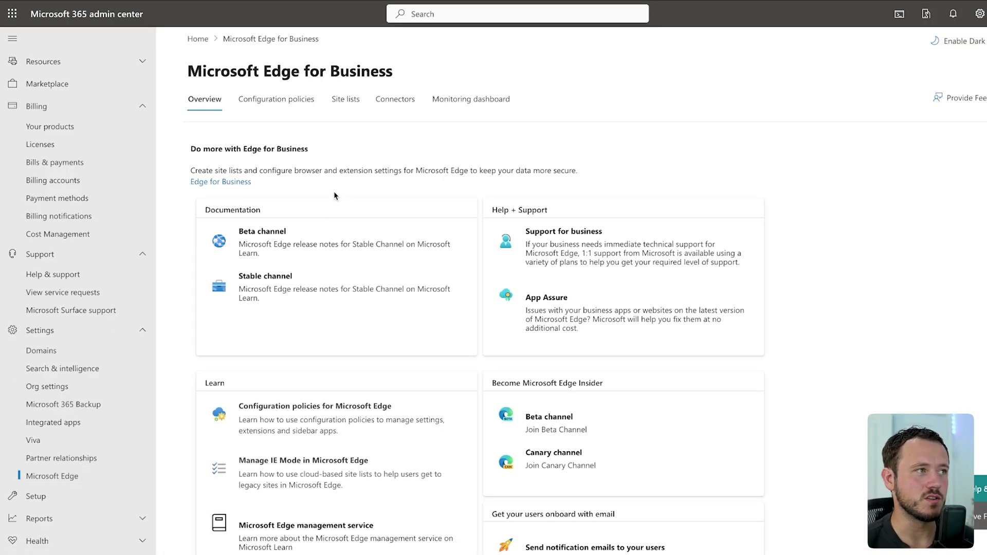
pyautogui.click(297, 106)
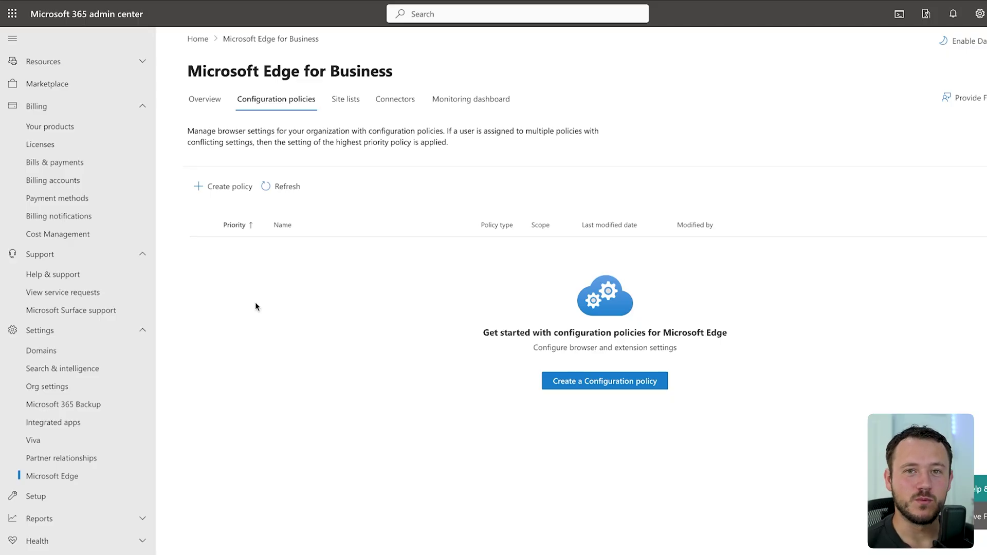
# Step: Expand Reports, open Usage, and scroll the navigation down to Admin centers
pyautogui.click(57, 518)
pyautogui.scroll(-2, 67, 427)
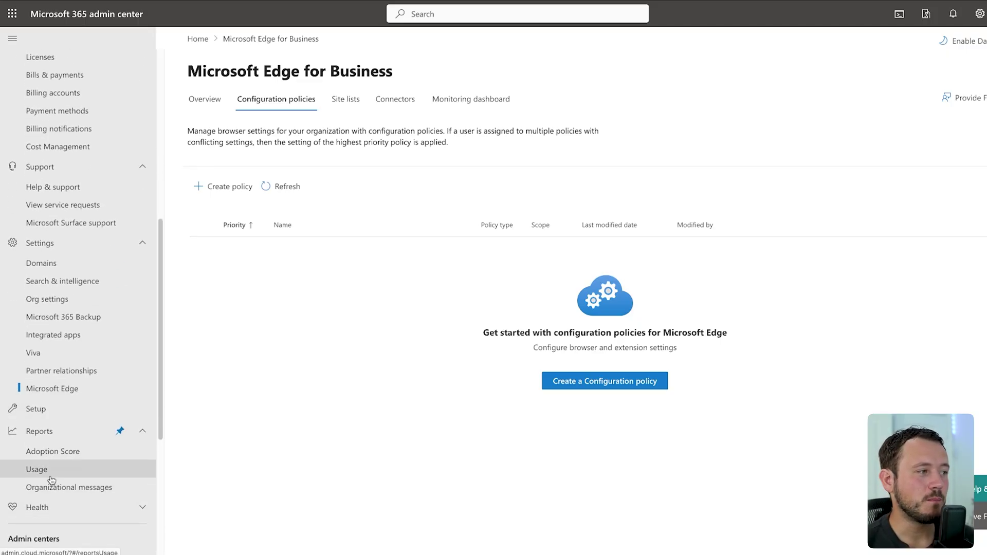
pyautogui.click(53, 471)
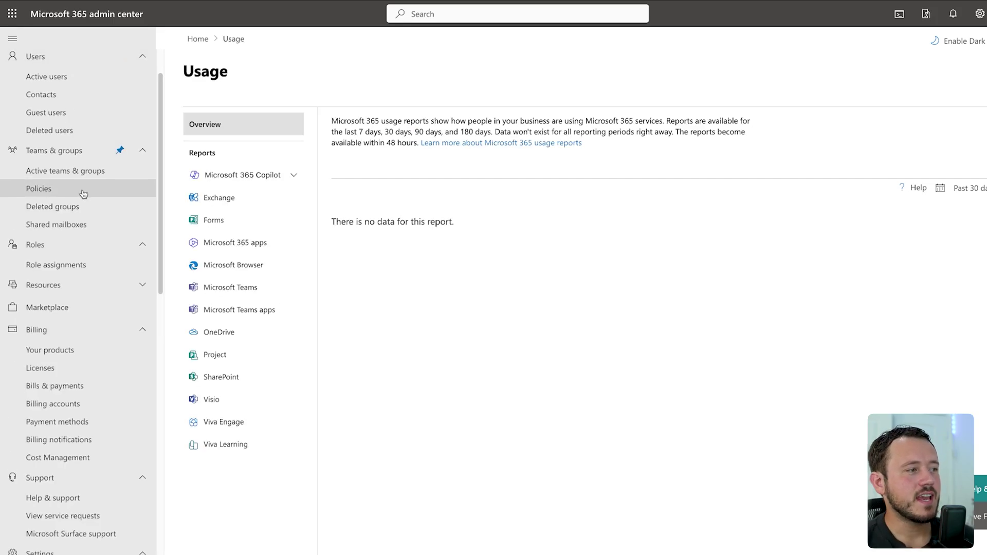
pyautogui.scroll(-10, 79, 198)
pyautogui.scroll(-2, 78, 201)
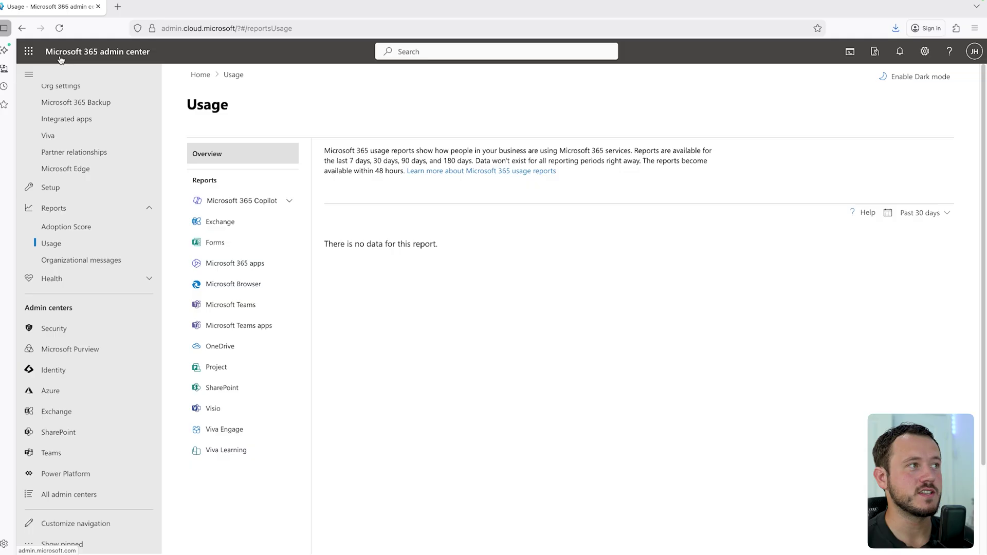
# Step: Launch the Identity and Exchange admin centers in new tabs and view the Exchange mailboxes
pyautogui.click(56, 371)
pyautogui.click(173, 7)
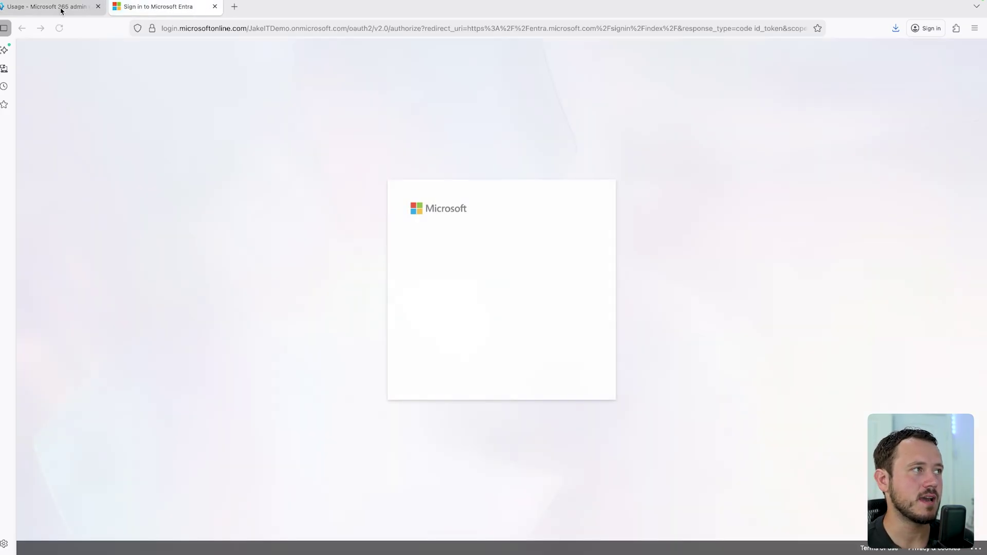
pyautogui.click(51, 6)
pyautogui.click(57, 411)
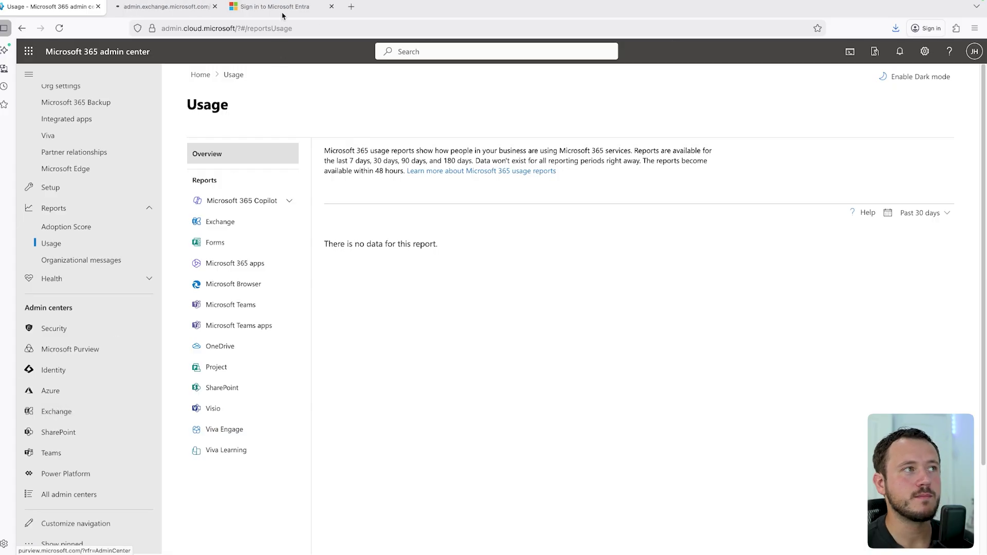
pyautogui.click(154, 6)
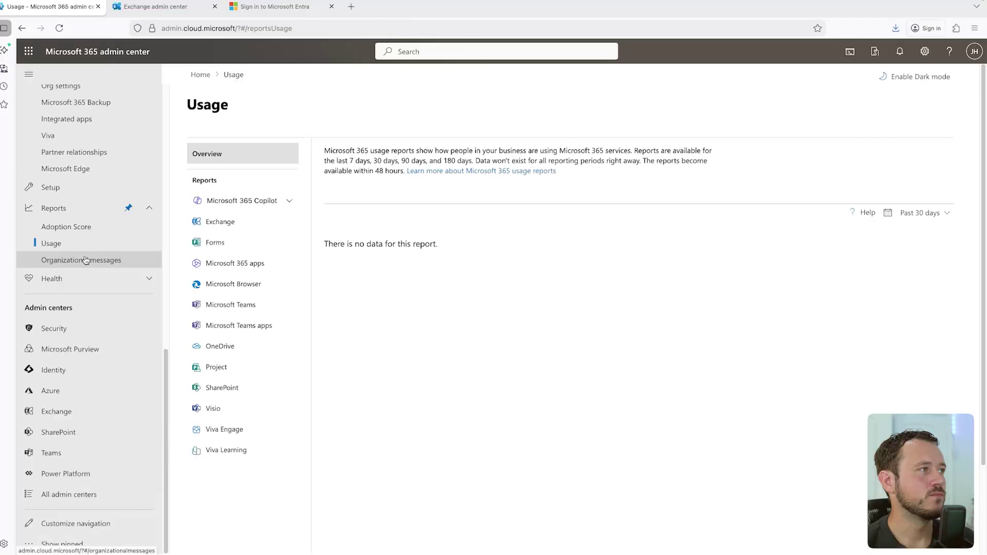
# Step: Go to Active users and open the IT account, showing its sign-in blocked
pyautogui.scroll(10, 85, 258)
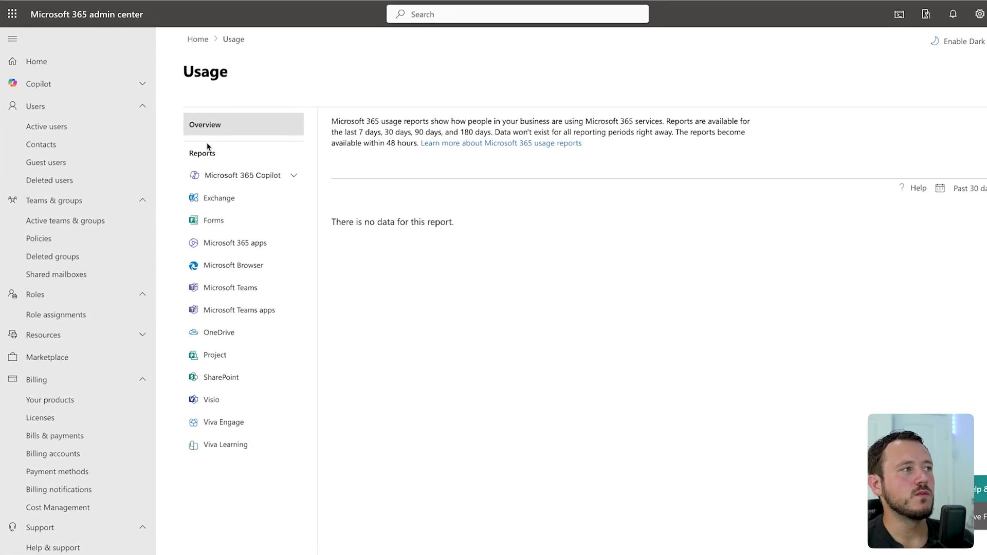
pyautogui.click(55, 125)
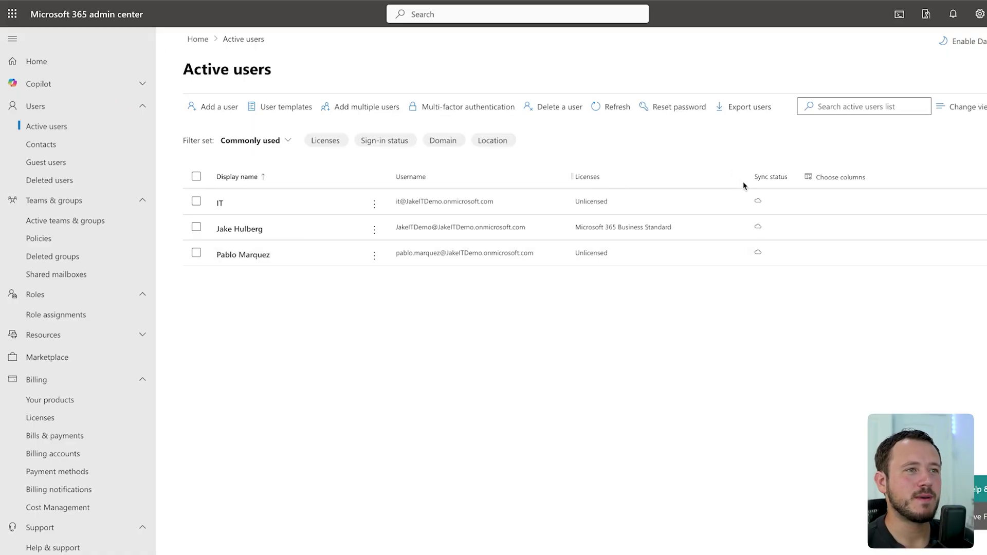
pyautogui.click(220, 204)
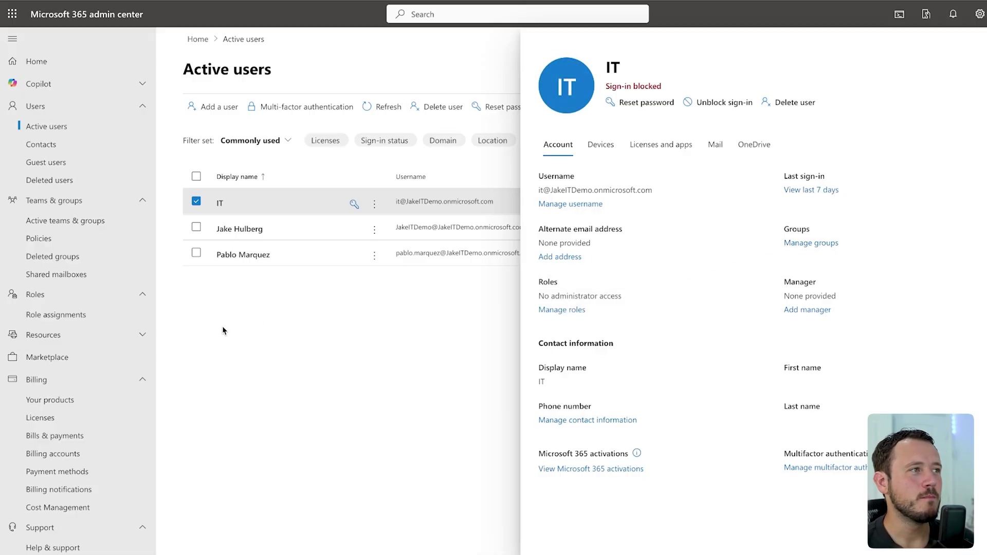
# Step: Open Active teams & groups and switch to the empty Security groups tab
pyautogui.click(67, 222)
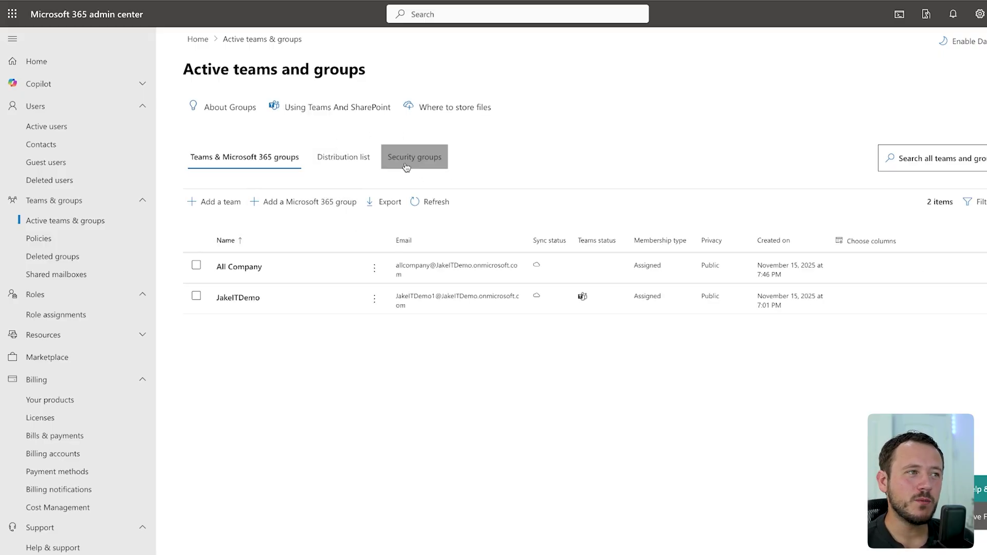
pyautogui.click(412, 158)
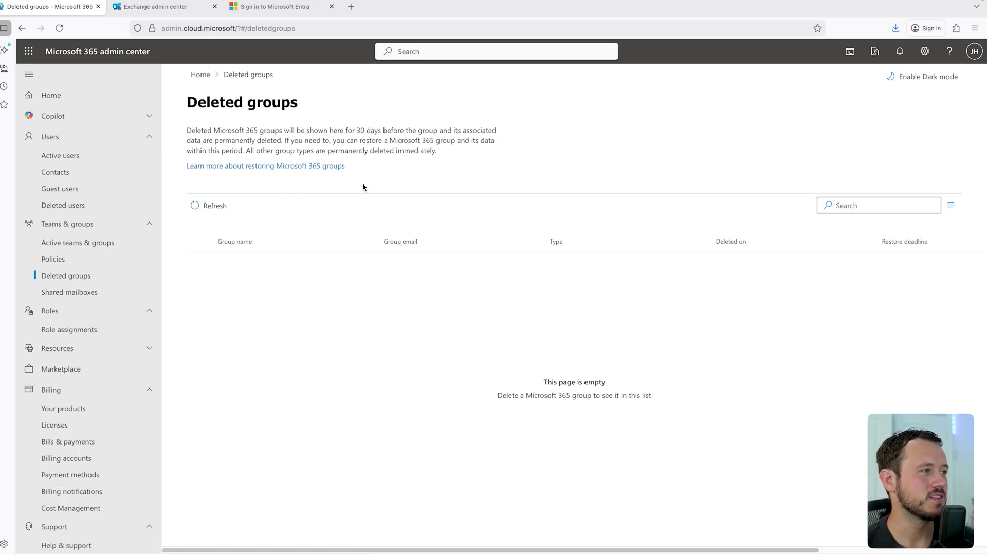
# Step: From Active users, start Add multiple users and select the CSV upload option
pyautogui.click(52, 155)
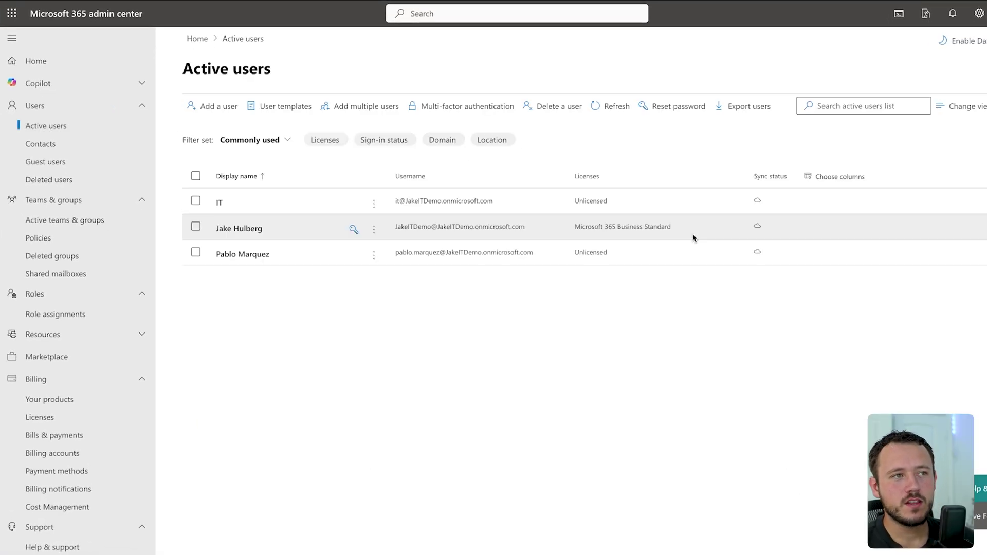
pyautogui.click(353, 108)
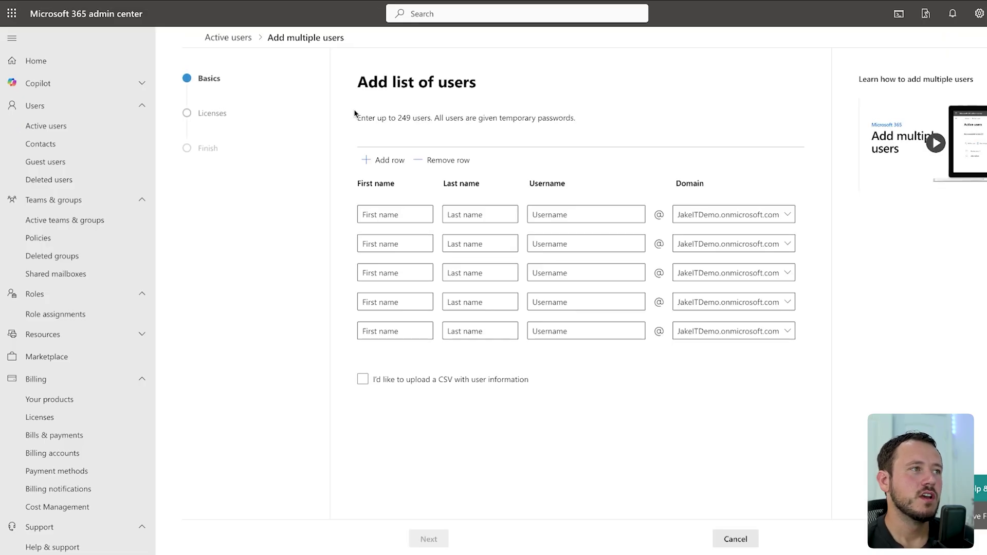
pyautogui.click(388, 383)
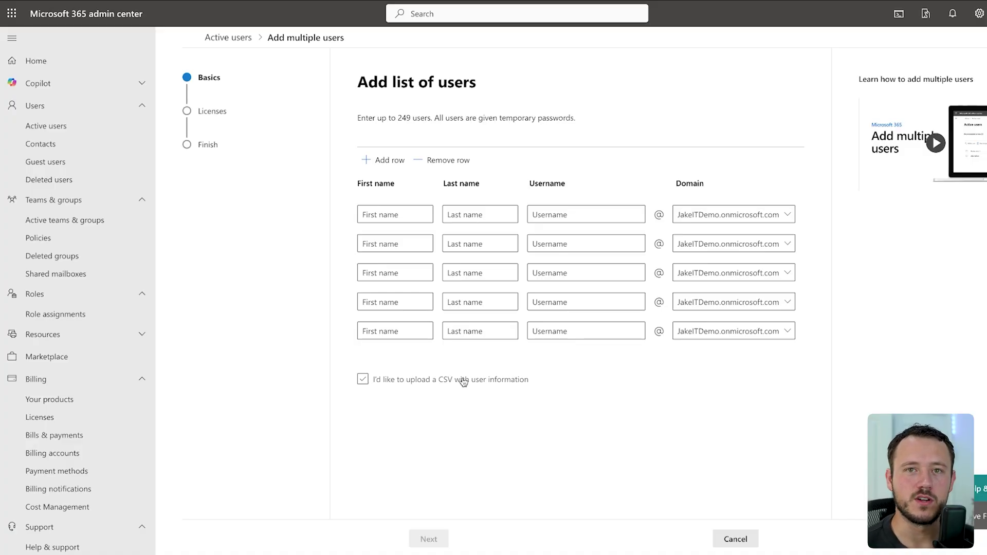
pyautogui.click(379, 379)
pyautogui.scroll(-1, 483, 387)
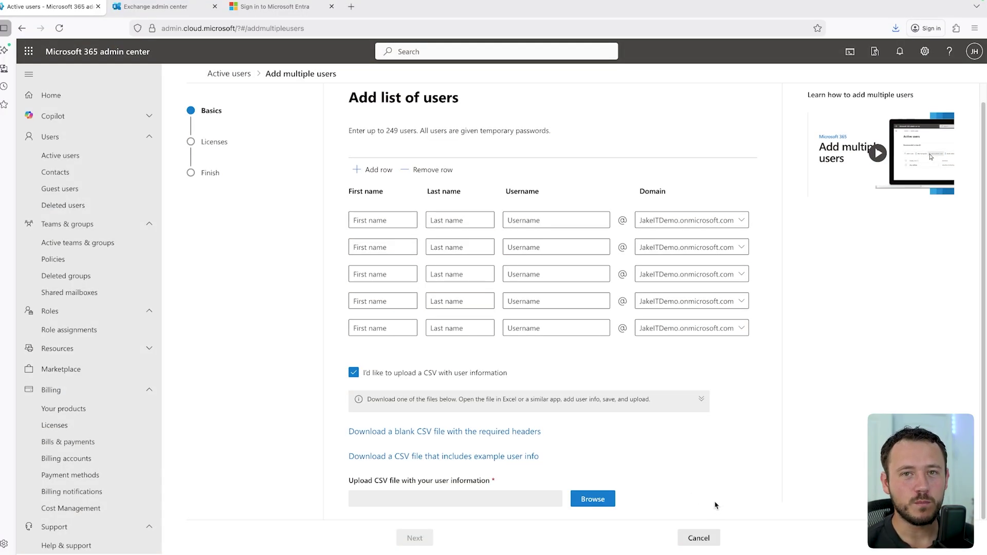
# Step: Exit the Add multiple users wizard via Users > Active users in the left navigation
pyautogui.click(60, 155)
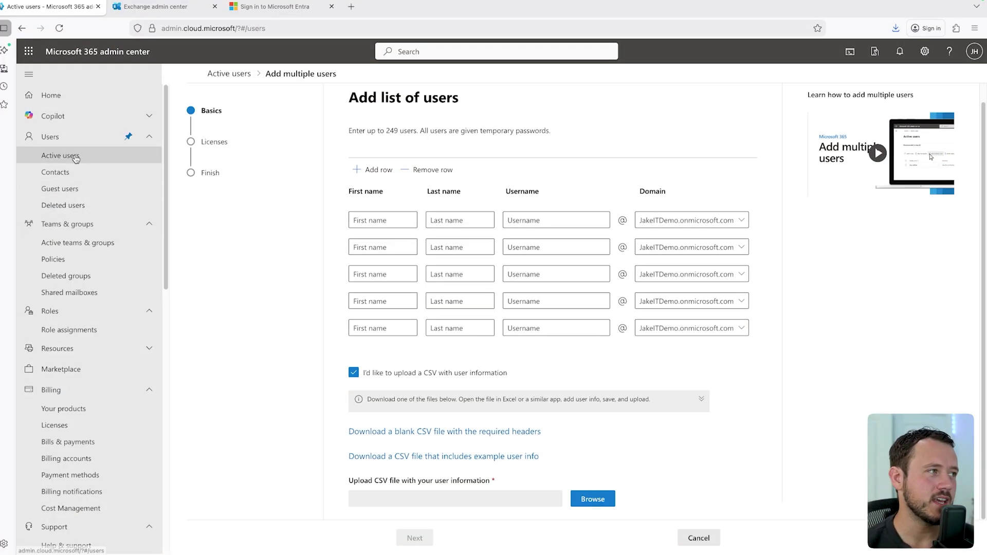